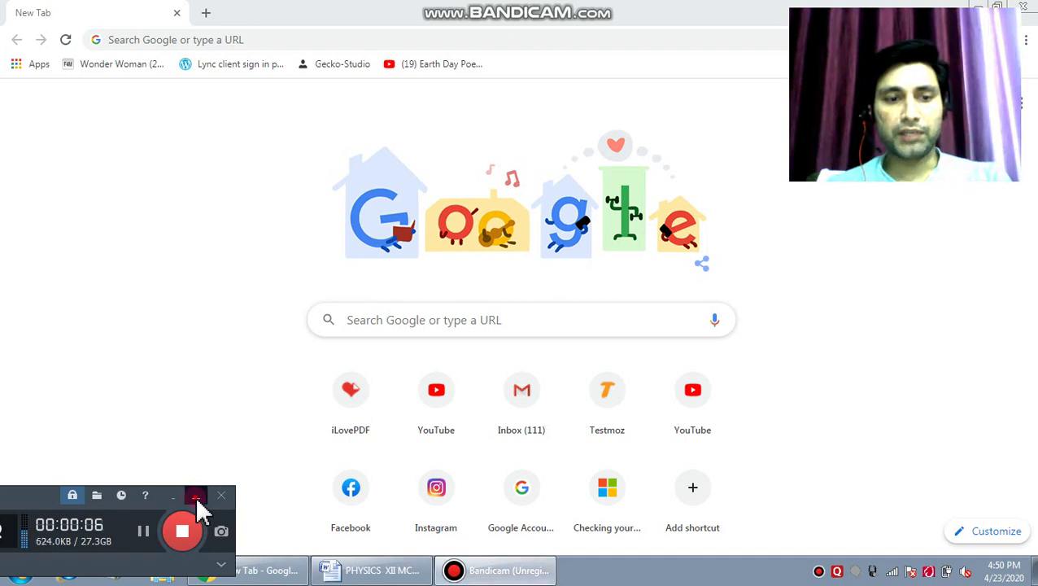
Go to testmoz.com in the Chrome address bar
{"action": "left_click", "coordinate": [196, 495]}
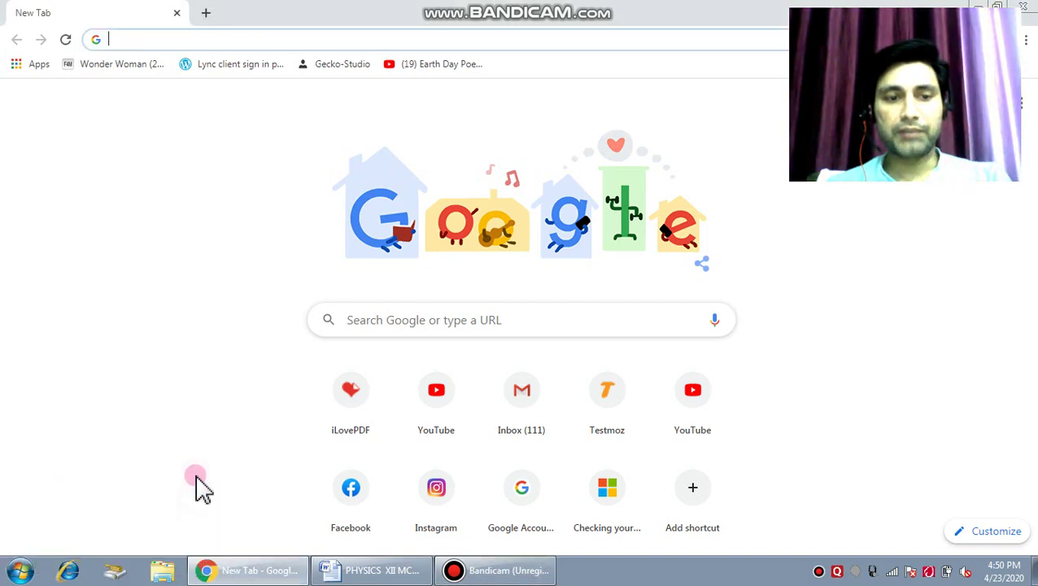
{"action": "left_click", "coordinate": [117, 39]}
{"action": "left_click", "coordinate": [122, 41]}
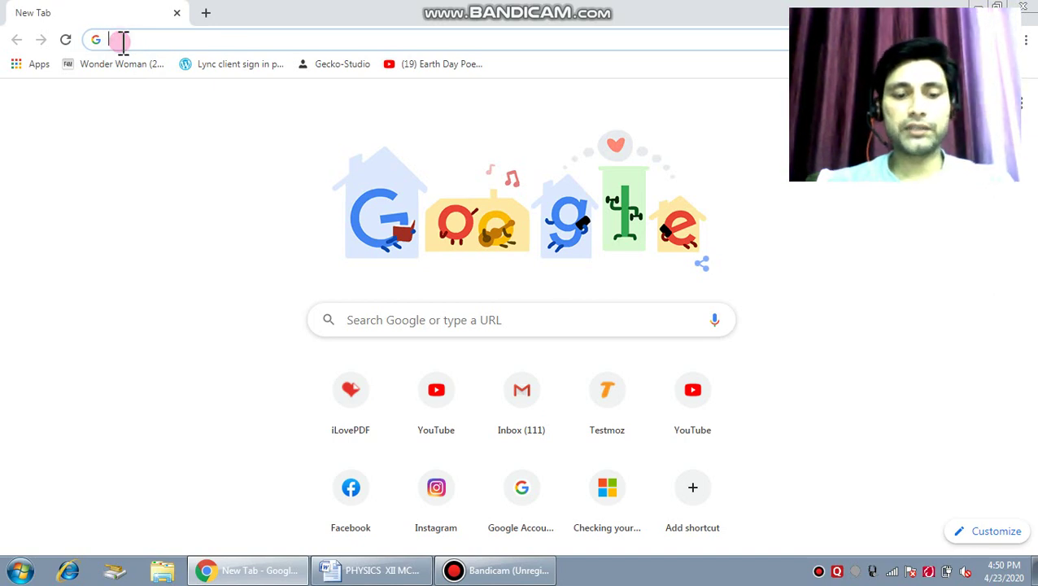
{"action": "type", "text": "test"}
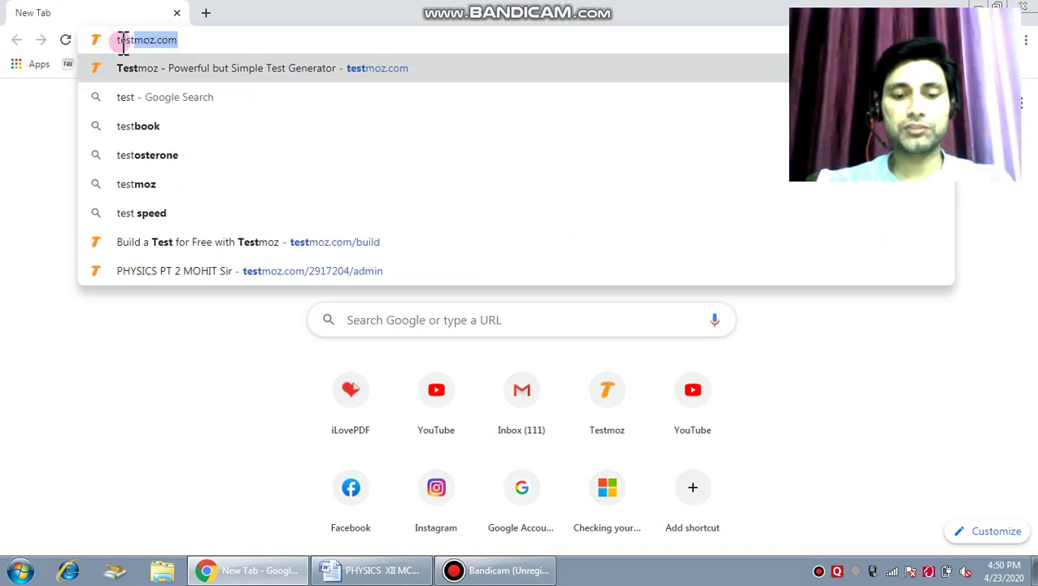
{"action": "type", "text": "moz.com"}
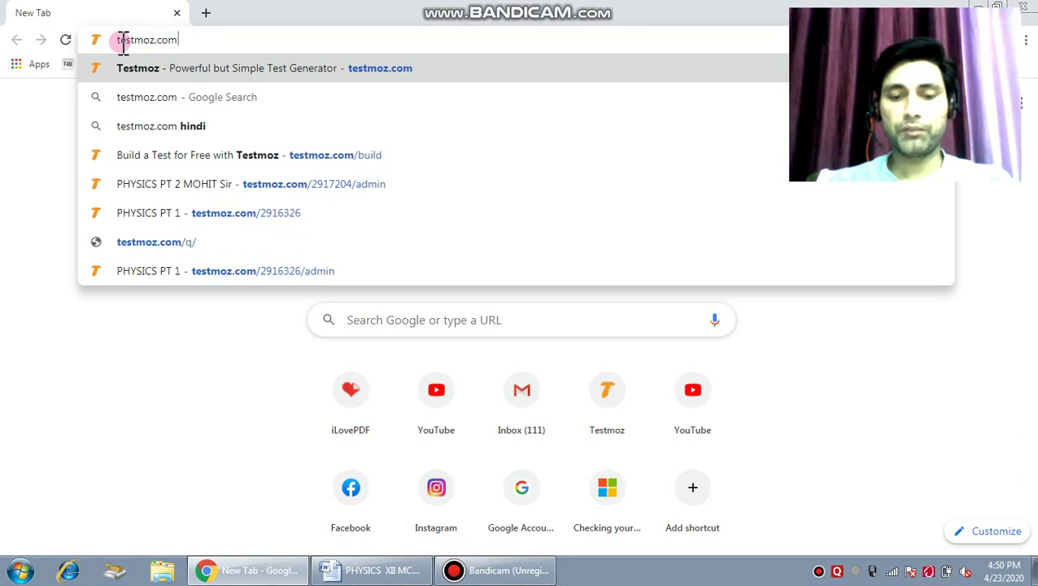
{"action": "key", "text": "Return"}
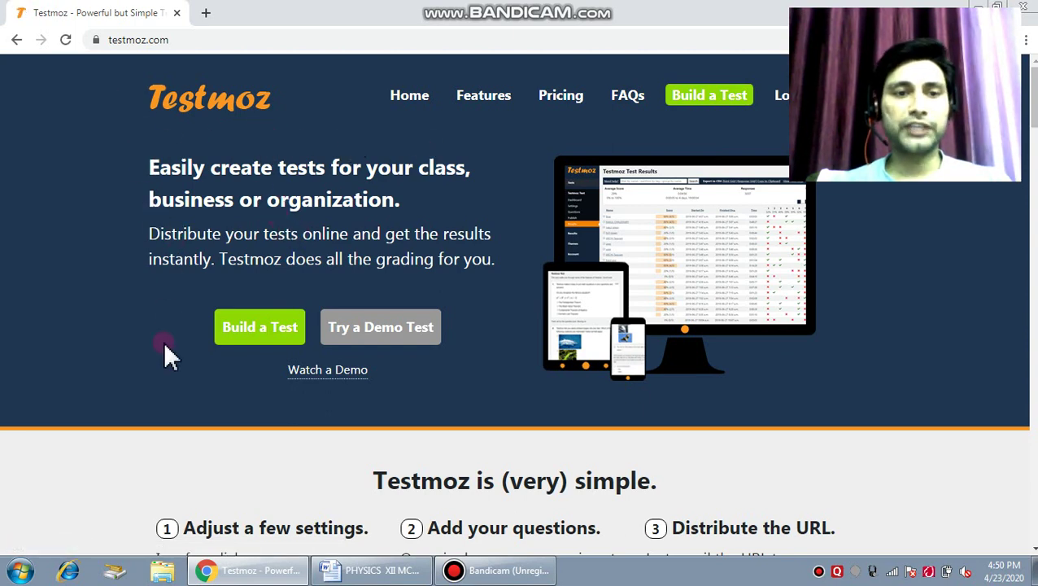
Start building a new free test named 'PHYSICS PT 1'
{"action": "left_click", "coordinate": [260, 329]}
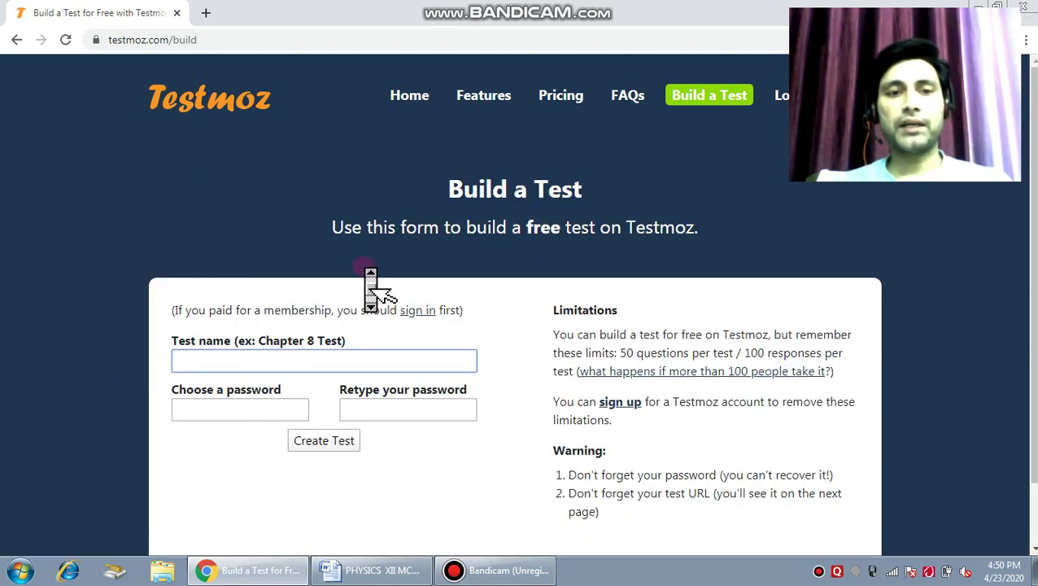
{"action": "scroll", "coordinate": [376, 289], "scroll_direction": "down", "scroll_amount": 1}
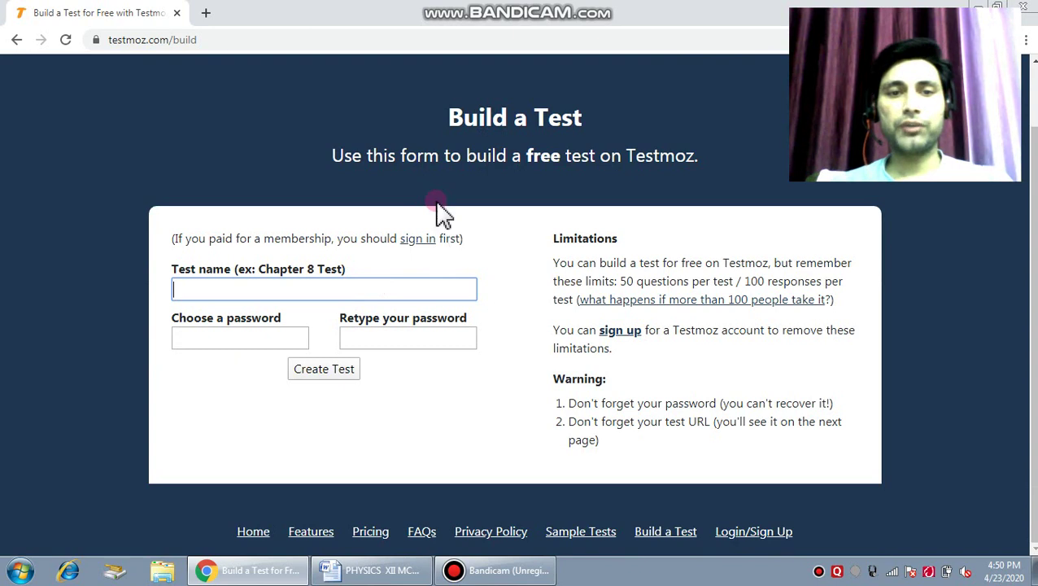
{"action": "left_click", "coordinate": [178, 289]}
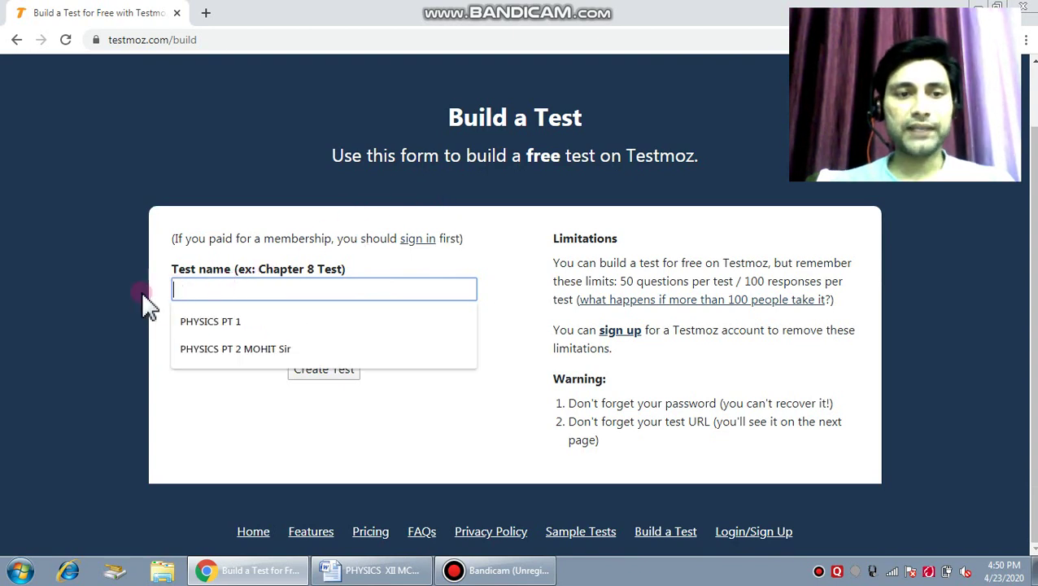
{"action": "type", "text": "PHY"}
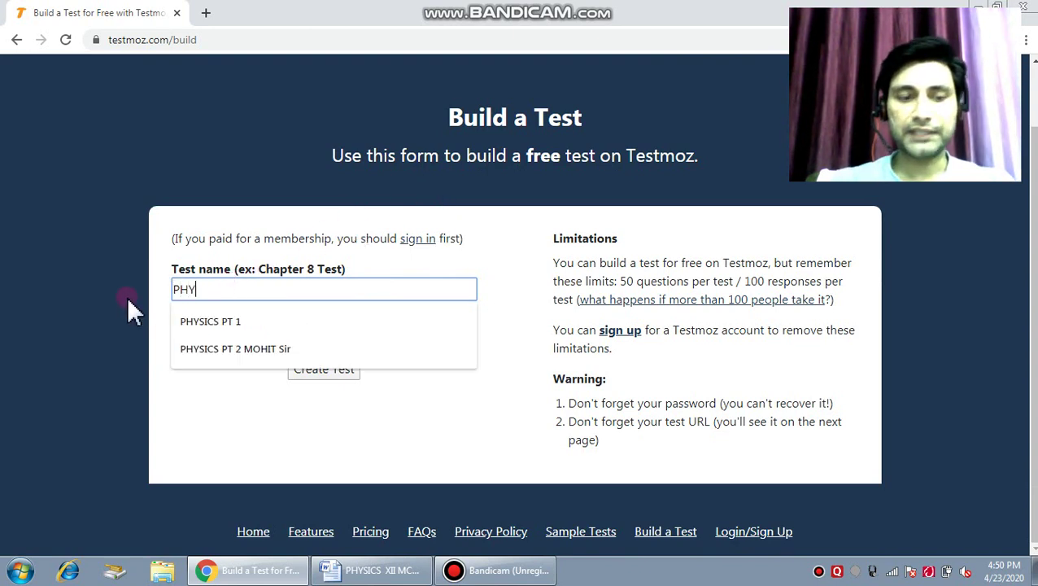
{"action": "type", "text": "SICS "}
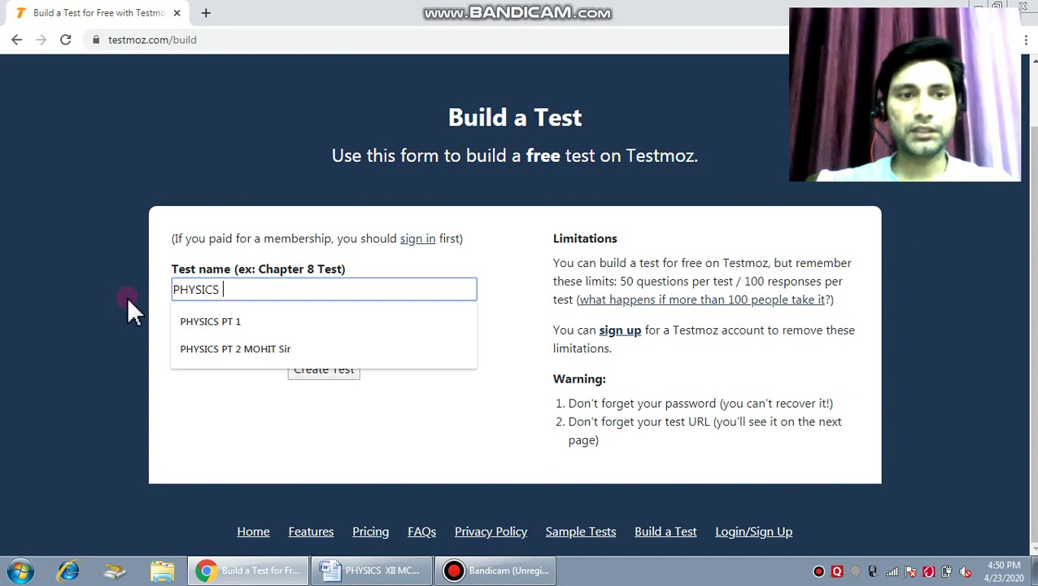
{"action": "type", "text": "PT 1"}
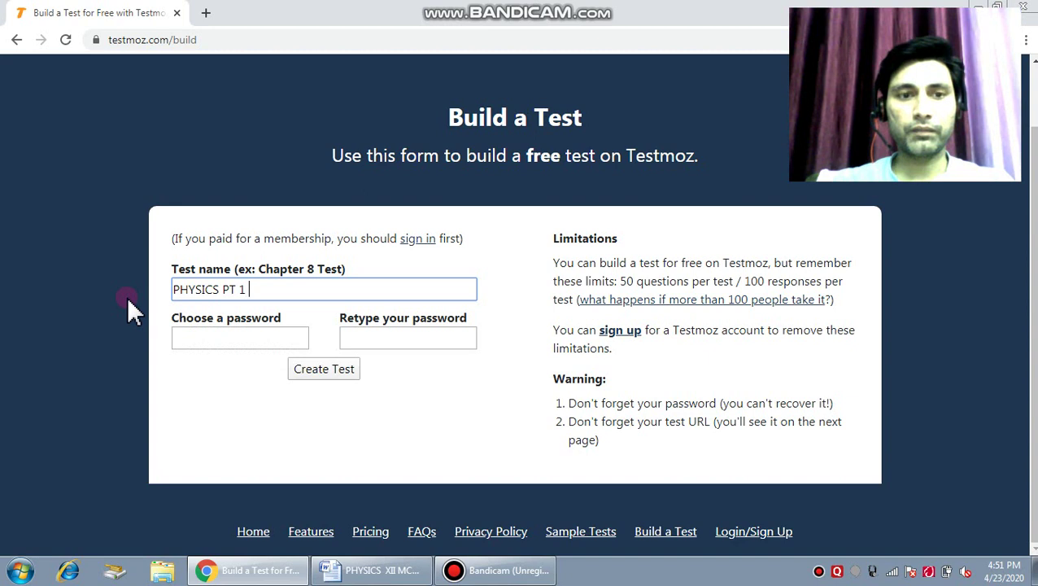
Enter and confirm a test password, then create the test
{"action": "left_click", "coordinate": [223, 336]}
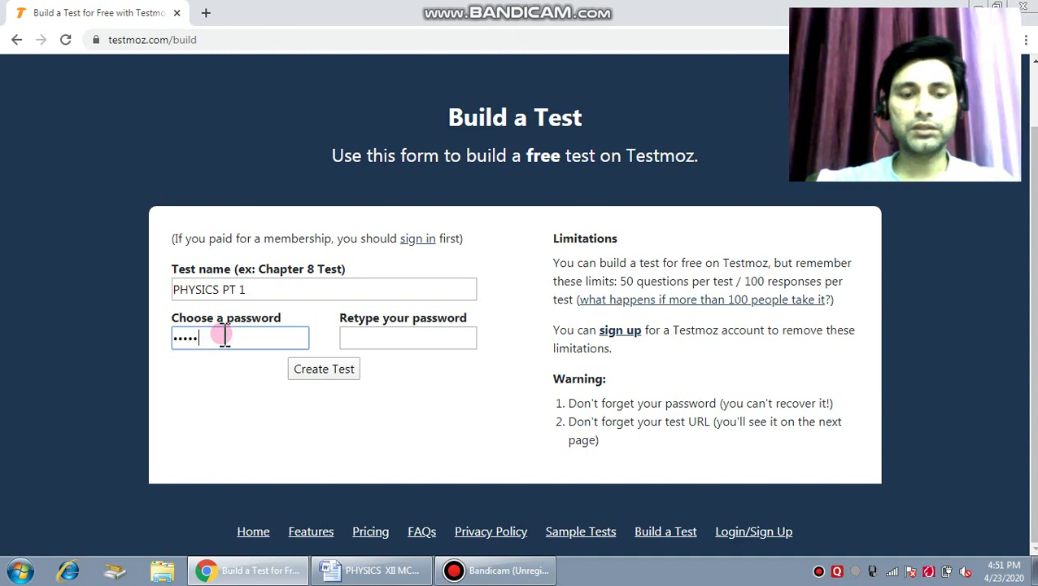
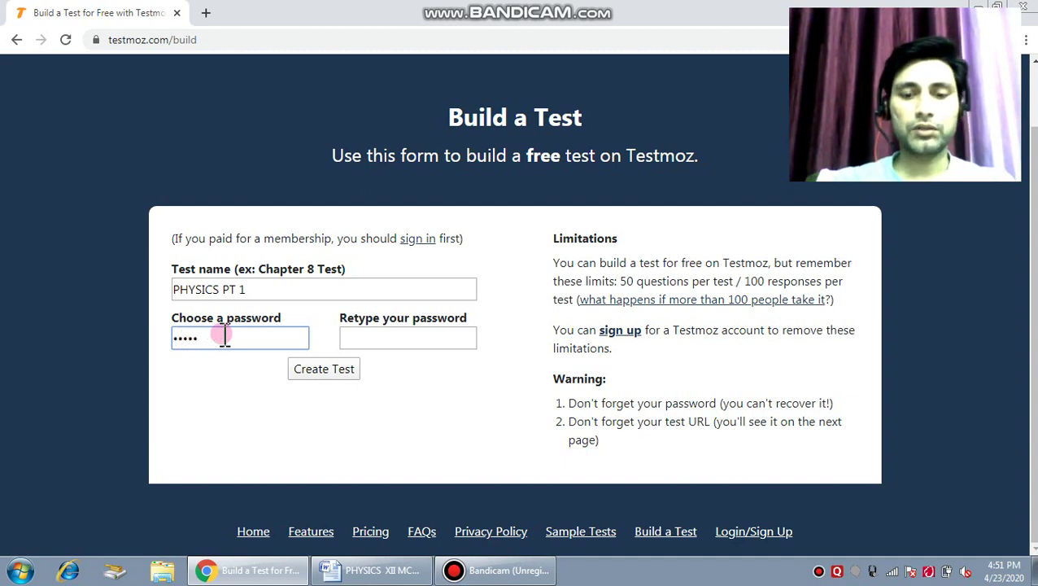
{"action": "left_click", "coordinate": [385, 336]}
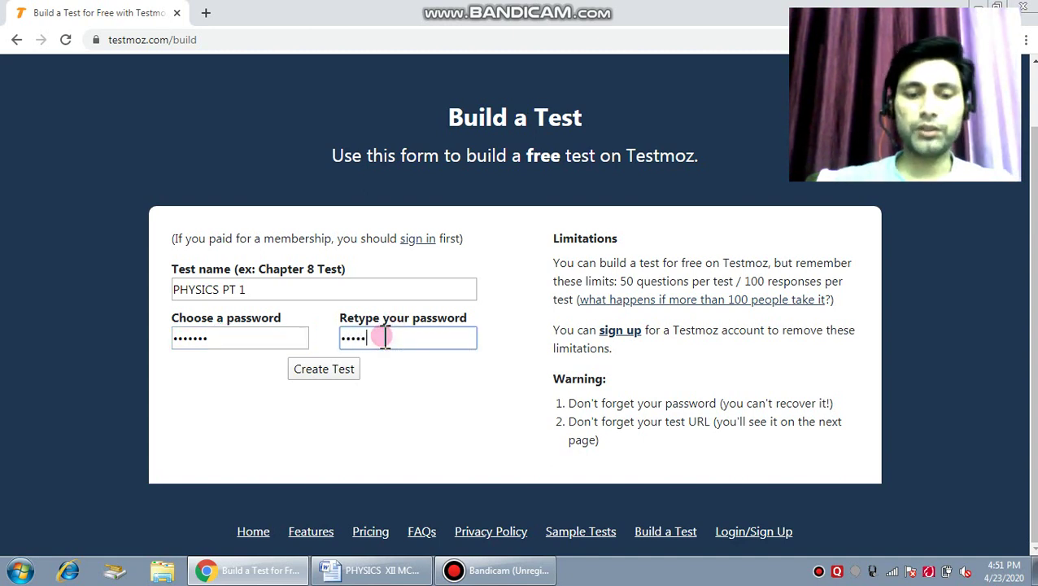
{"action": "left_click", "coordinate": [342, 374]}
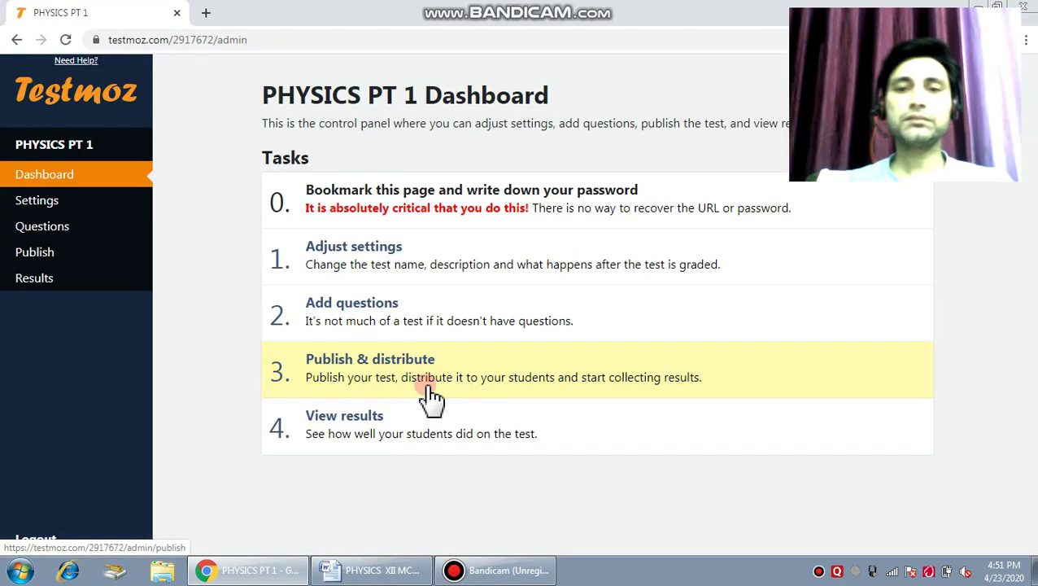
From the dashboard, insert a graded multiple-choice (choose one) question into PHYSICS PT 1
{"action": "left_click", "coordinate": [48, 147]}
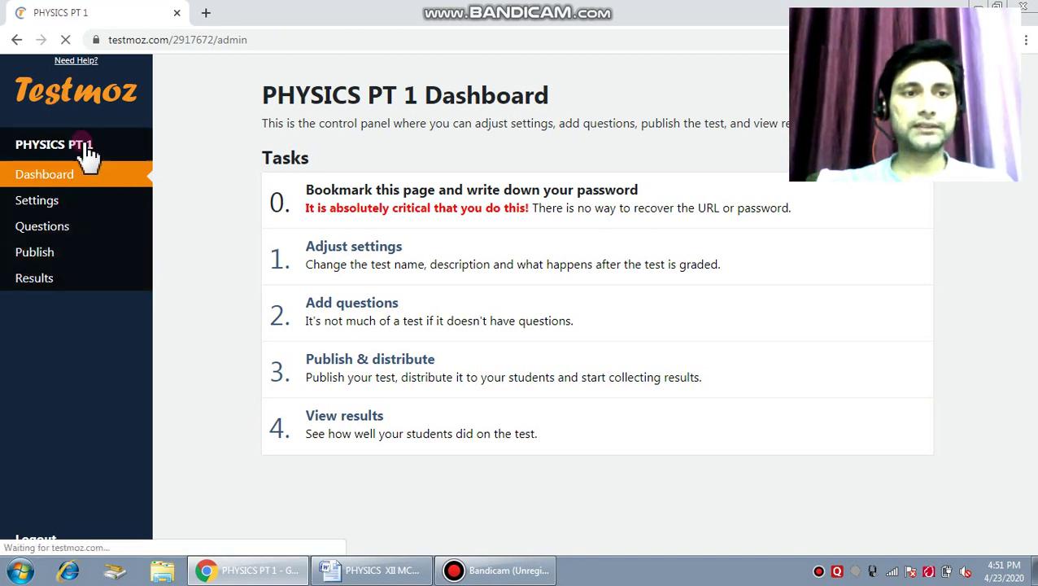
{"action": "left_click", "coordinate": [52, 176]}
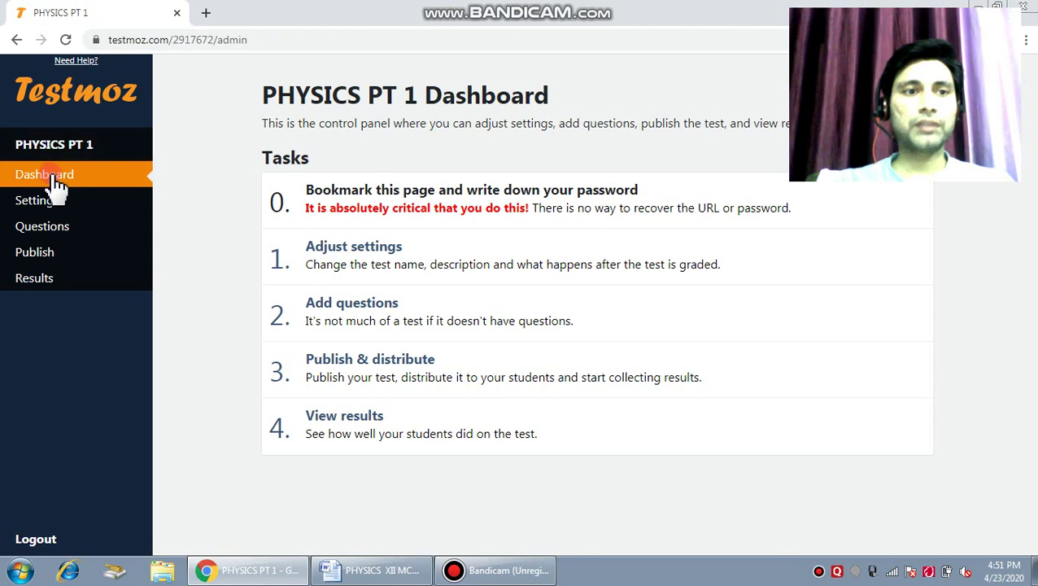
{"action": "left_click", "coordinate": [355, 319]}
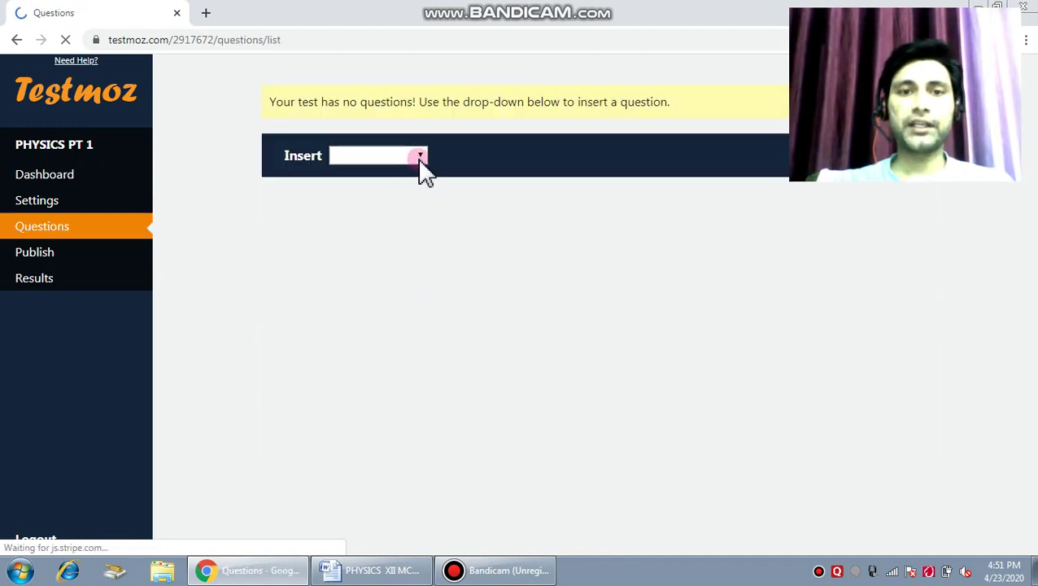
{"action": "left_click", "coordinate": [420, 156]}
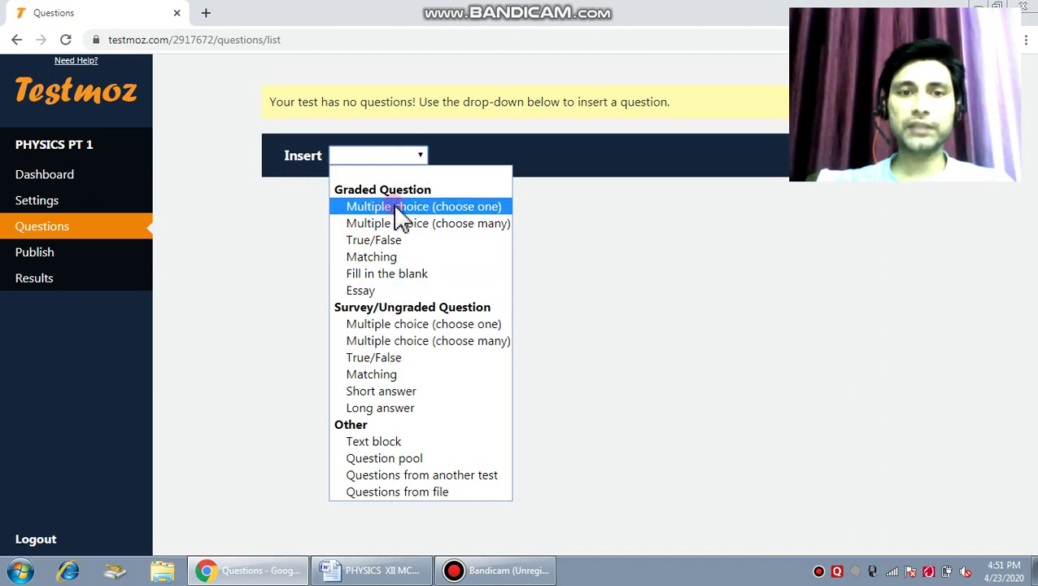
{"action": "left_click", "coordinate": [417, 208]}
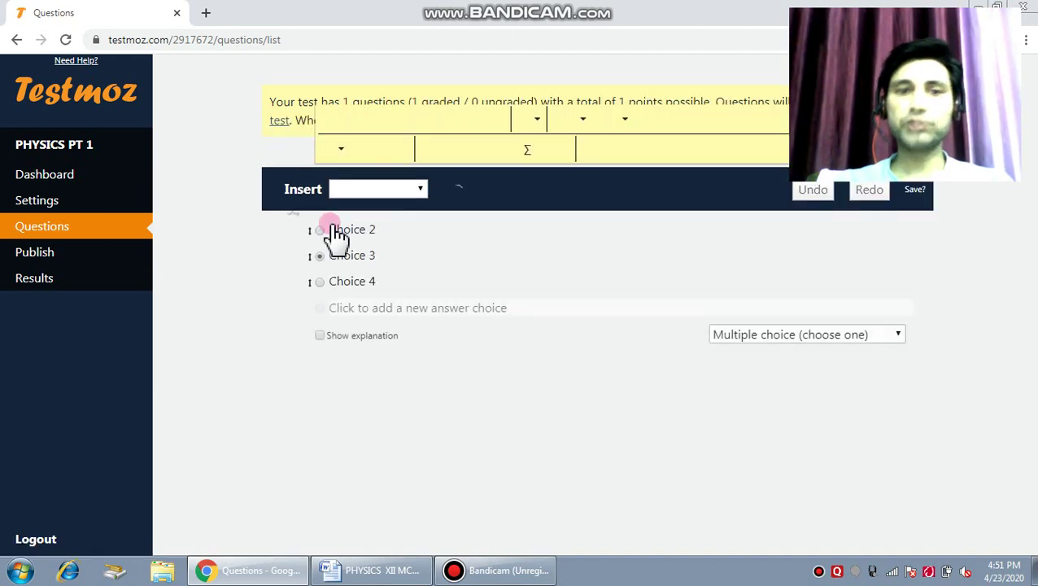
{"action": "left_click", "coordinate": [358, 179]}
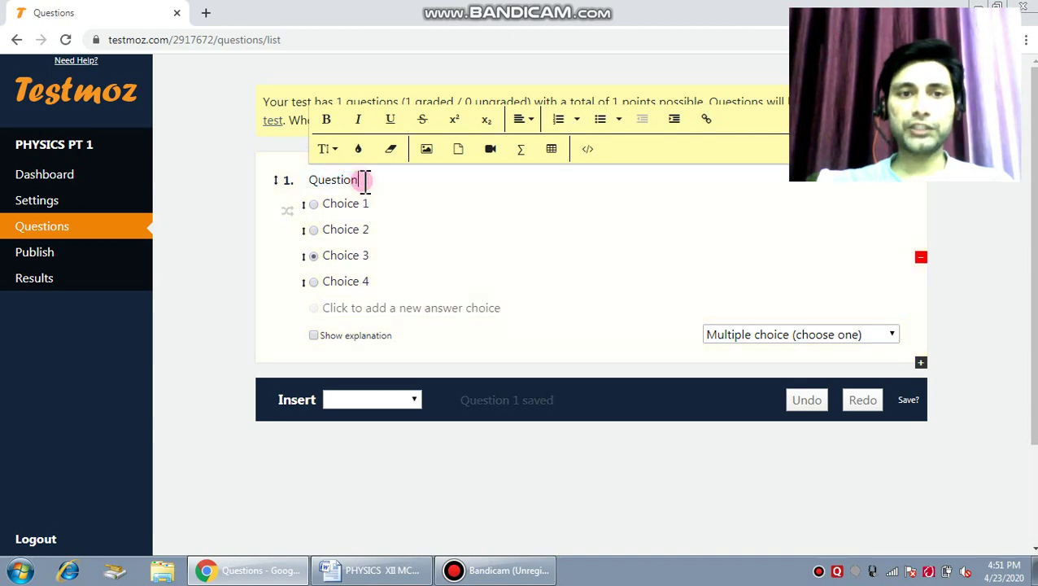
Paste 'The cause of charging is' from the Word document as question 1's text
{"action": "left_click", "coordinate": [390, 574]}
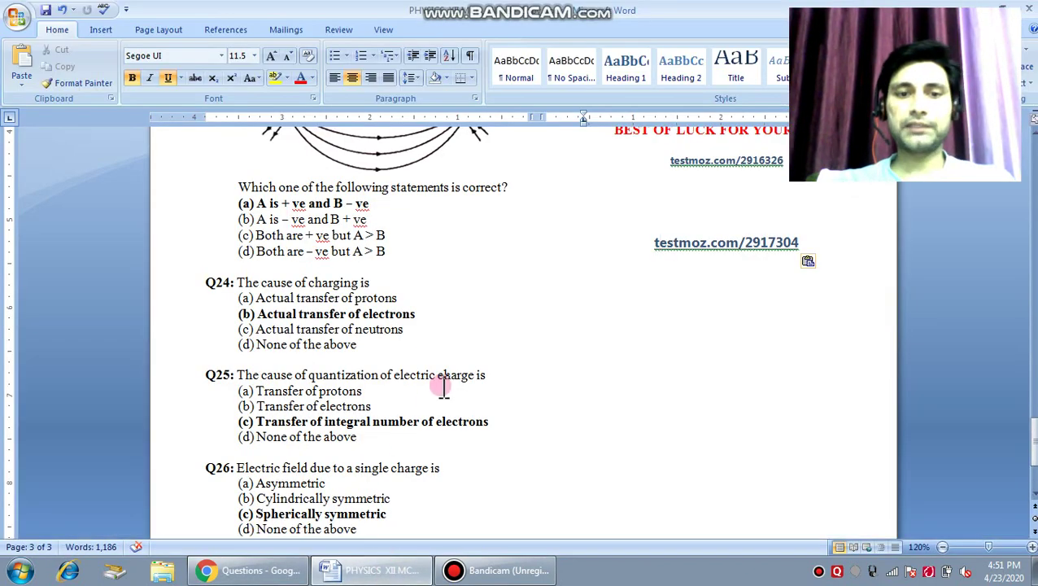
{"action": "left_click_drag", "start_coordinate": [377, 282], "coordinate": [237, 282]}
{"action": "key", "text": "ctrl+c"}
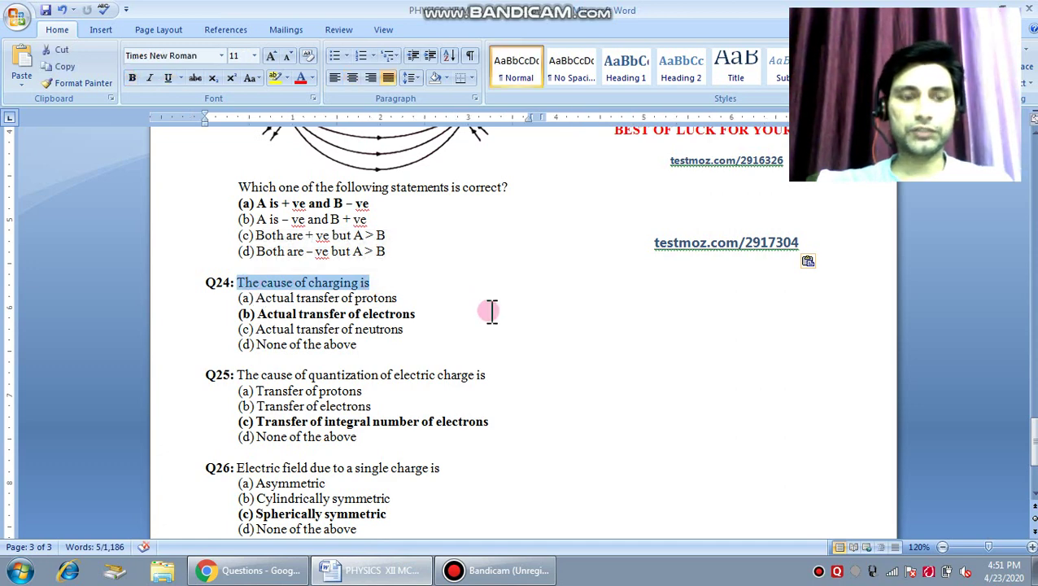
{"action": "key", "text": "alt+Tab"}
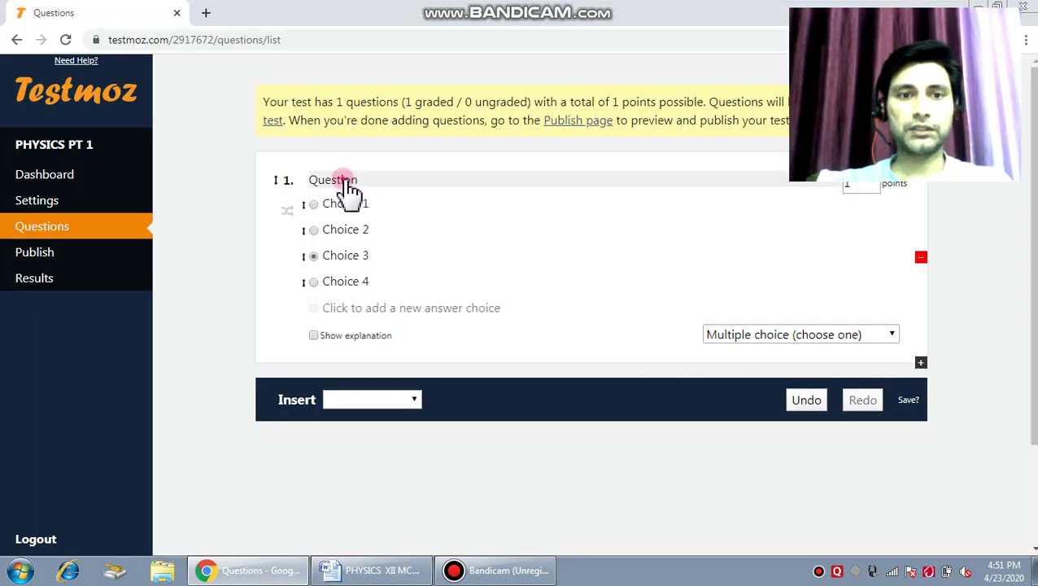
{"action": "double_click", "coordinate": [346, 180]}
{"action": "key", "text": "ctrl+v"}
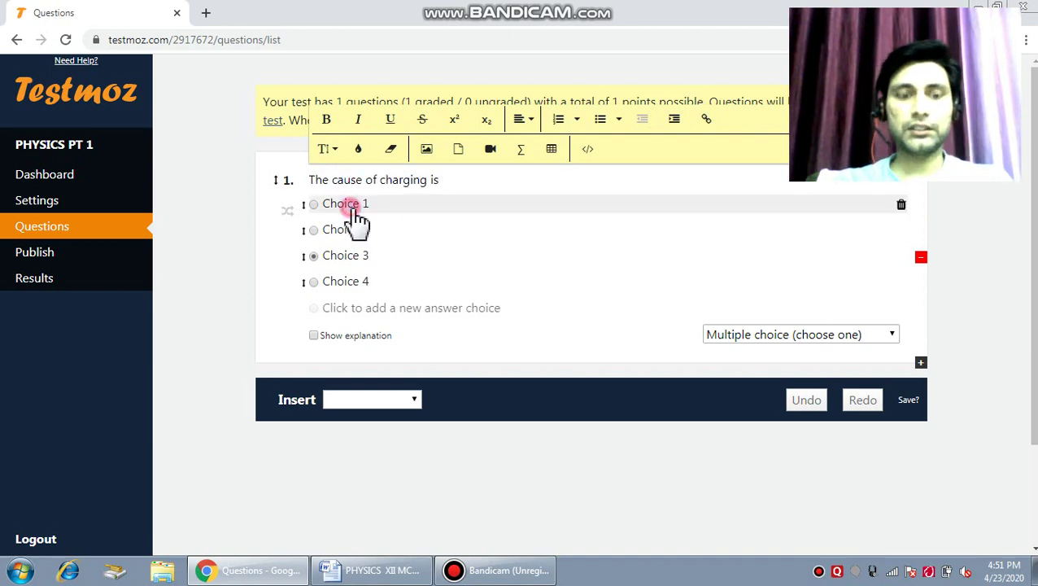
Paste 'Actual transfer of protons' and 'Actual transfer of electrons' from Word into Choices 1 and 2
{"action": "key", "text": "alt+Tab"}
{"action": "left_click_drag", "start_coordinate": [397, 298], "coordinate": [256, 298]}
{"action": "key", "text": "ctrl+c"}
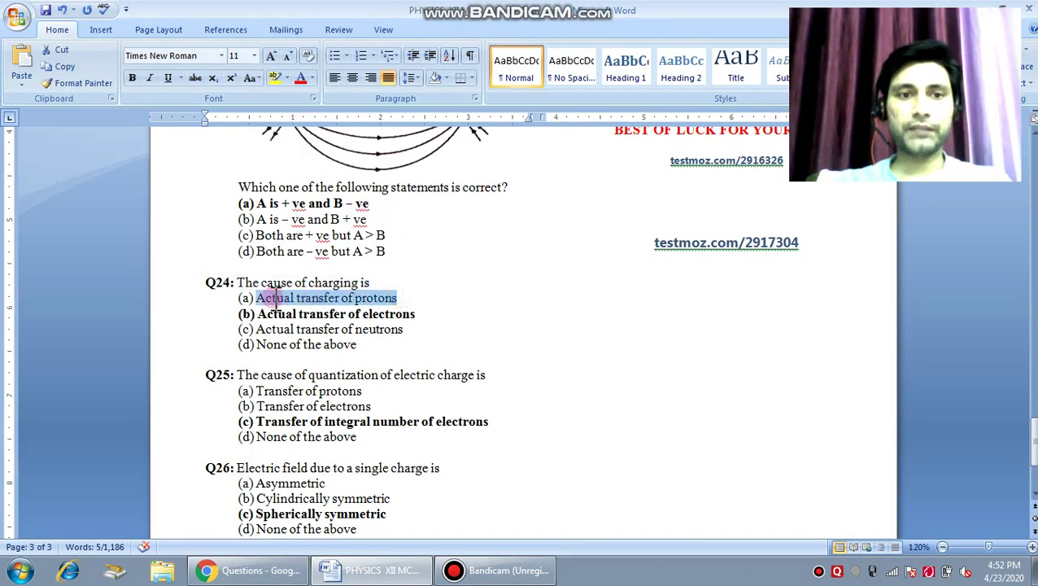
{"action": "key", "text": "alt+Tab"}
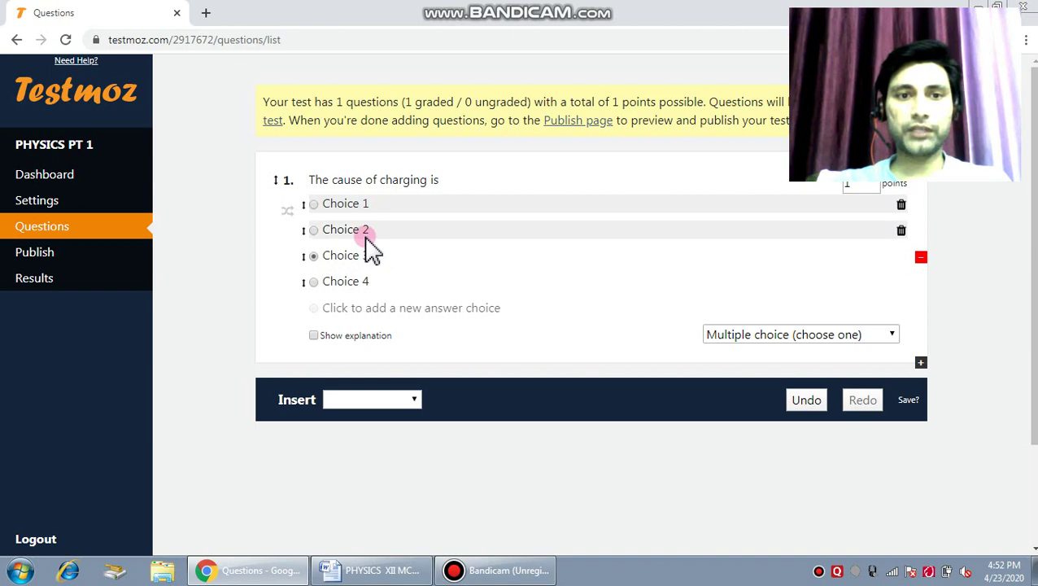
{"action": "double_click", "coordinate": [361, 204]}
{"action": "key", "text": "ctrl+v"}
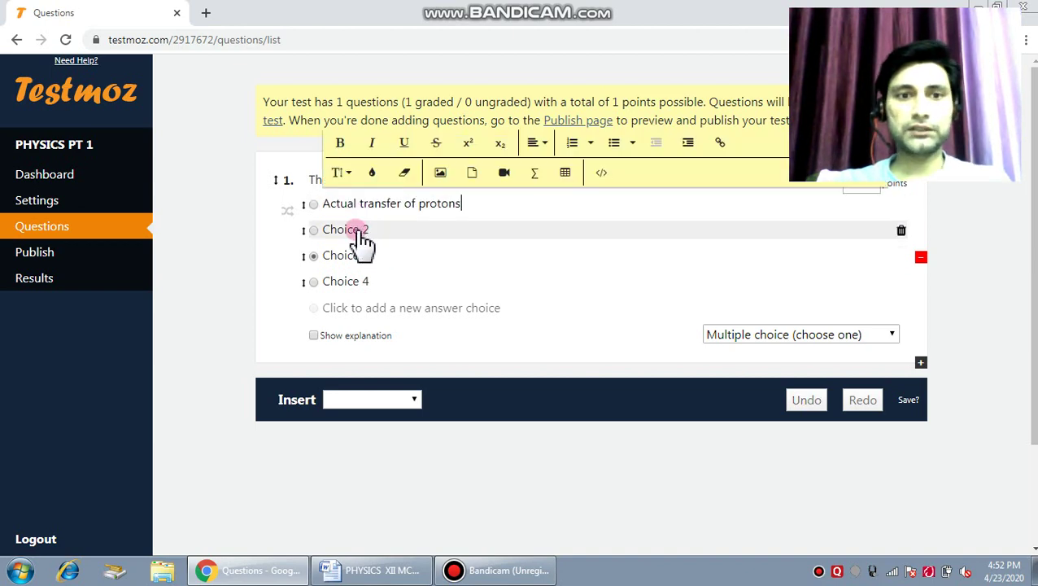
{"action": "double_click", "coordinate": [359, 230]}
{"action": "key", "text": "alt+Tab"}
{"action": "left_click_drag", "start_coordinate": [416, 315], "coordinate": [283, 316]}
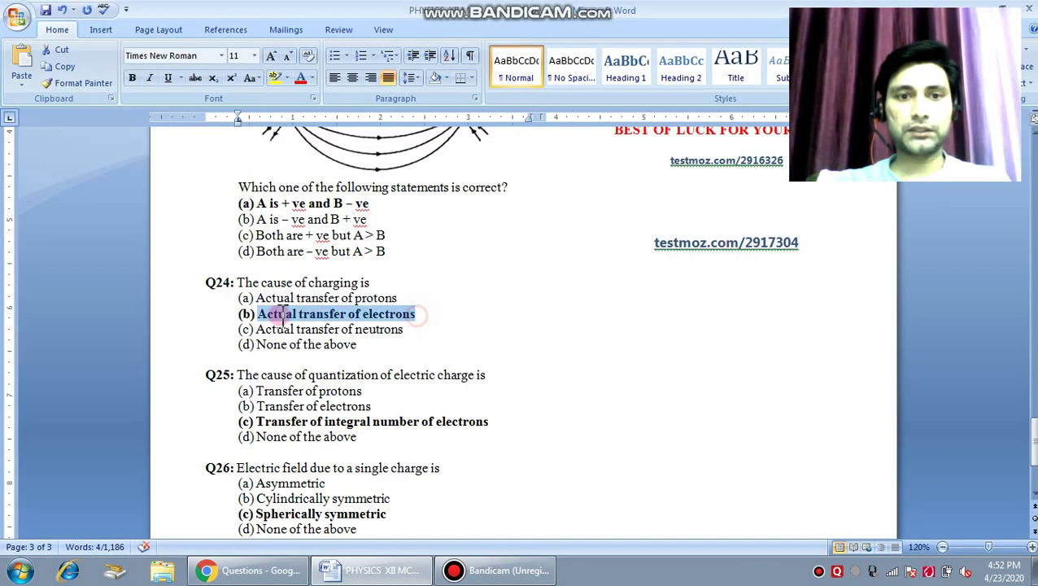
{"action": "key", "text": "ctrl+c"}
{"action": "key", "text": "alt+Tab"}
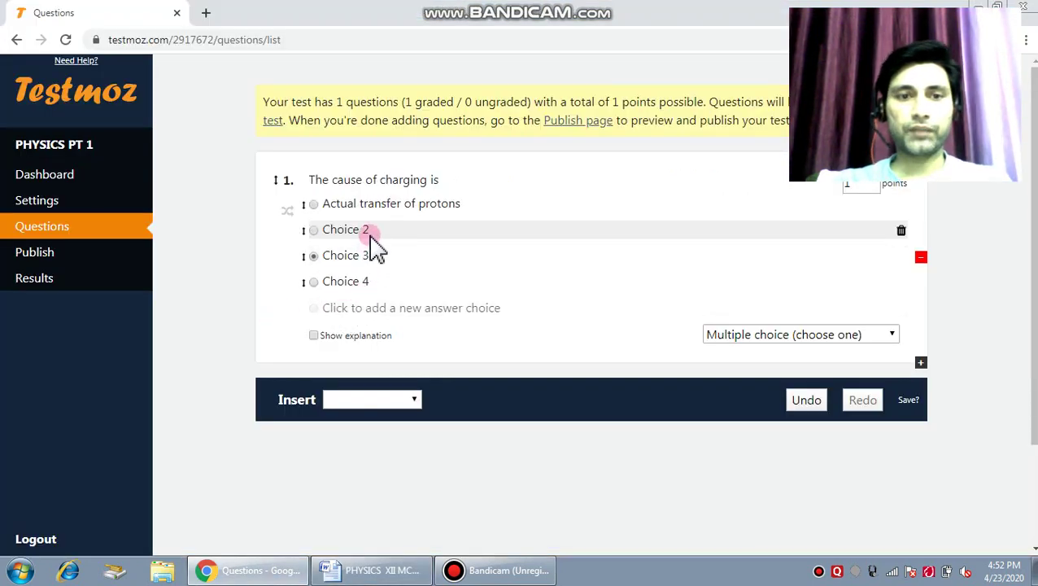
{"action": "double_click", "coordinate": [362, 230]}
{"action": "key", "text": "ctrl+v"}
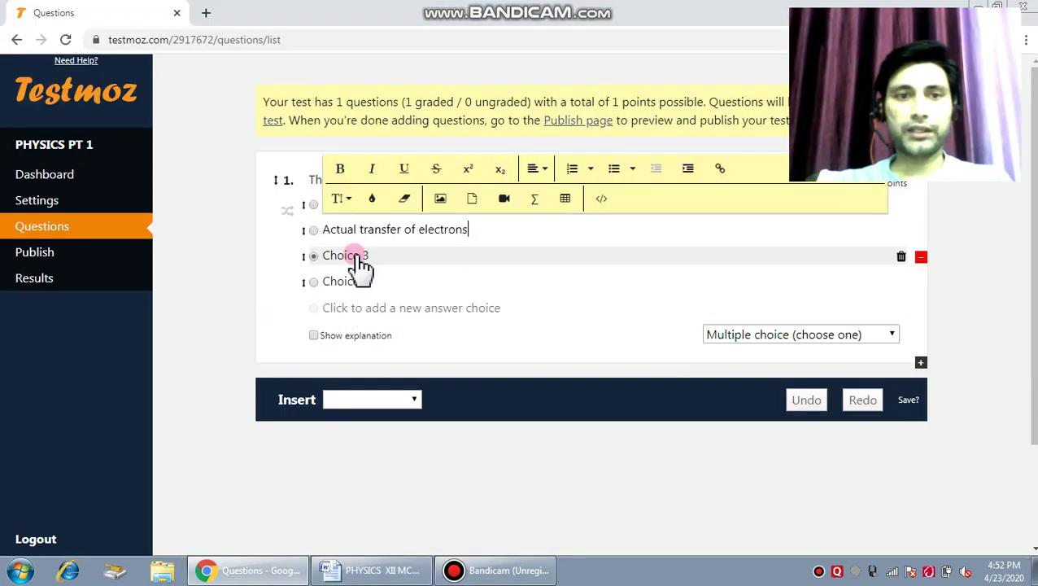
Fill Choices 3 and 4 with filler text 'fjdfdsfgdsgfidsf' and 'hadgdgdidg'
{"action": "double_click", "coordinate": [359, 255]}
{"action": "type", "text": "fjdfdsfgdsgfidsf"}
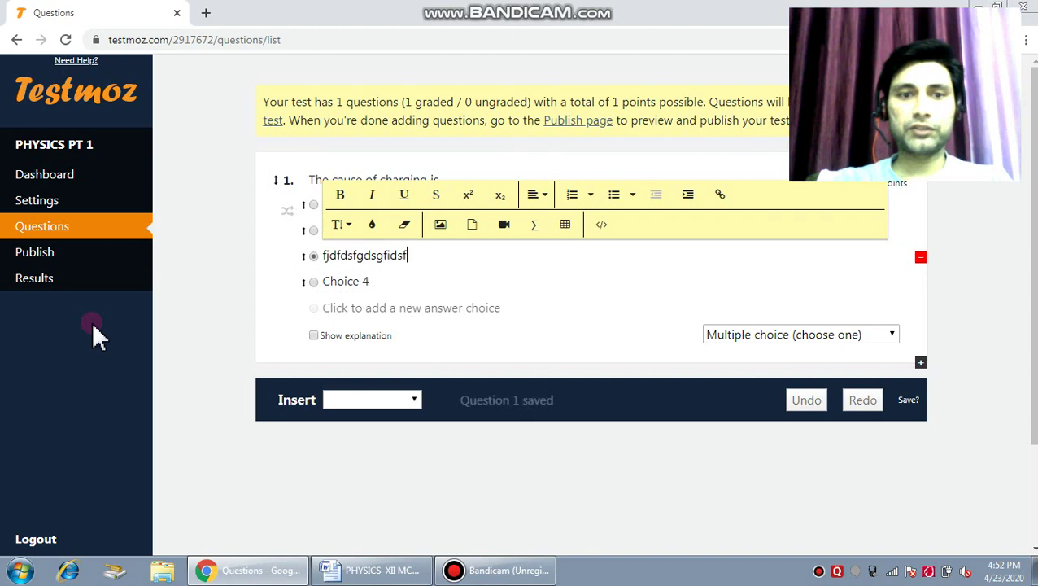
{"action": "double_click", "coordinate": [340, 282]}
{"action": "type", "text": "hadgdgdidg"}
{"action": "left_click", "coordinate": [231, 308]}
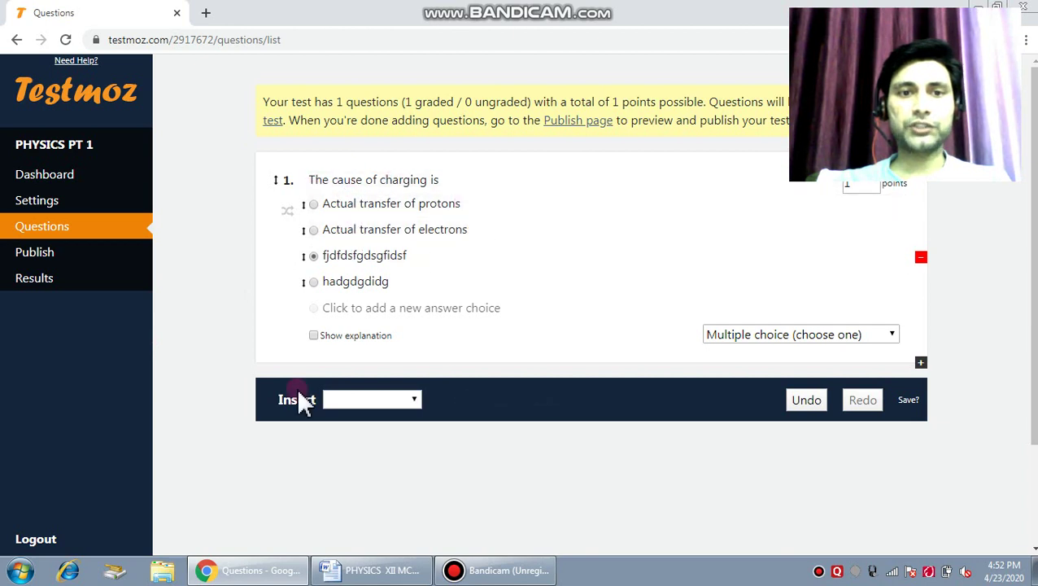
{"action": "left_click", "coordinate": [414, 400]}
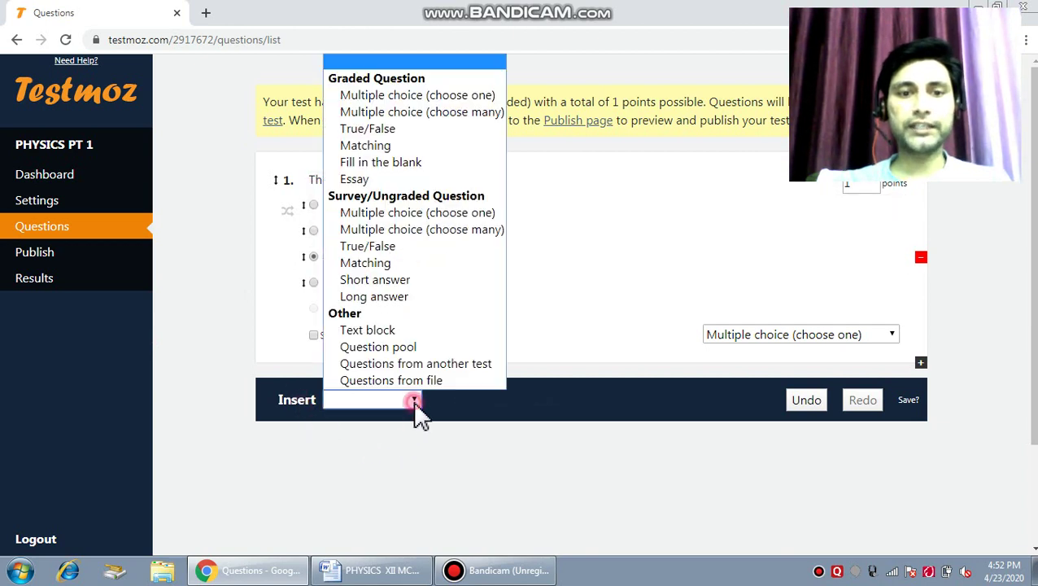
Add a second multiple-choice question; mark protons correct for Q1 and Choice 1 for Q2
{"action": "left_click", "coordinate": [377, 97]}
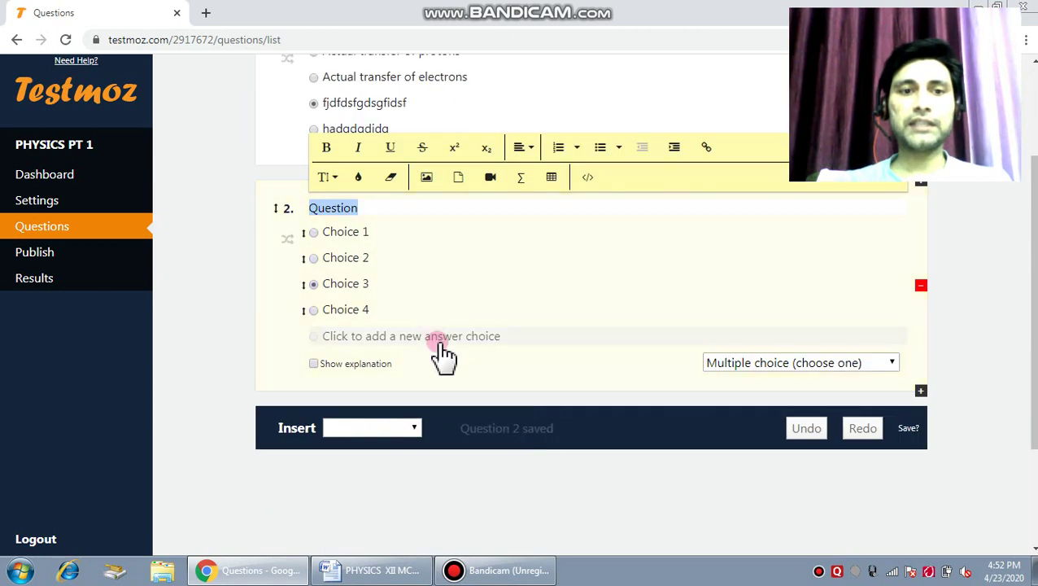
{"action": "left_click", "coordinate": [207, 284]}
{"action": "mouse_move", "coordinate": [443, 233]}
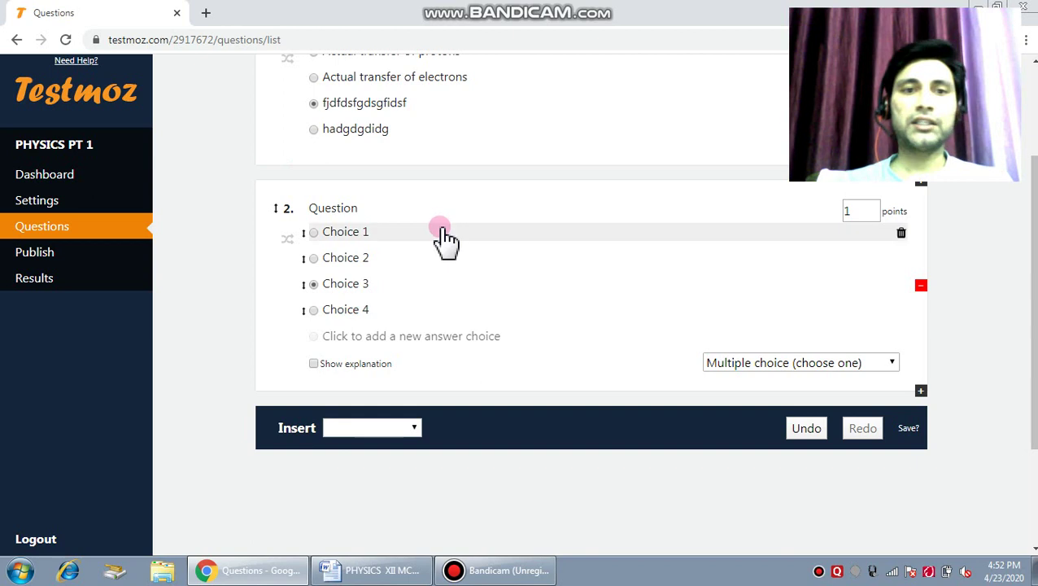
{"action": "scroll", "coordinate": [445, 242], "scroll_direction": "up", "scroll_amount": 3}
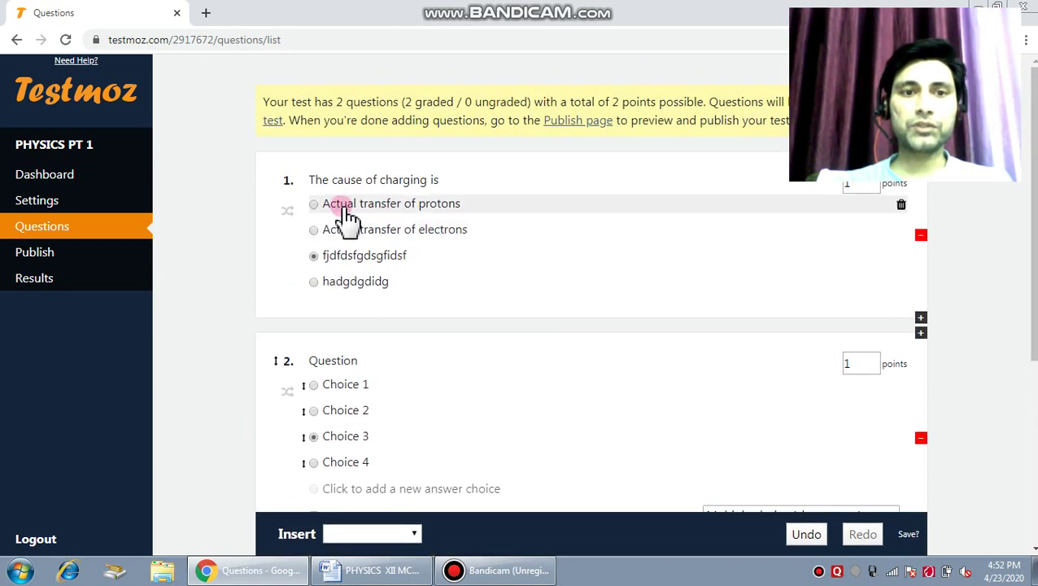
{"action": "left_click", "coordinate": [314, 204]}
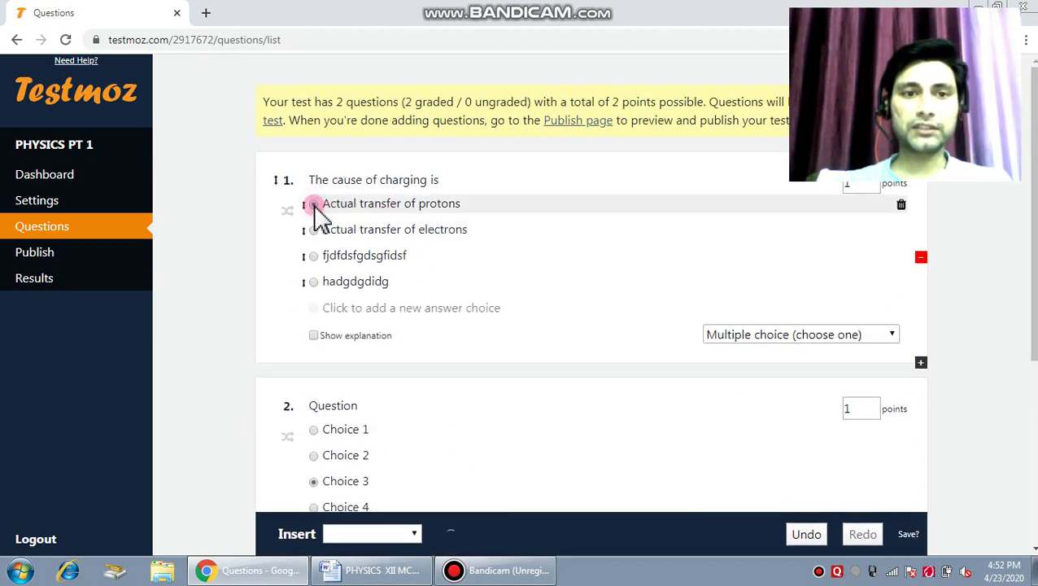
{"action": "scroll", "coordinate": [244, 431], "scroll_direction": "down", "scroll_amount": 2}
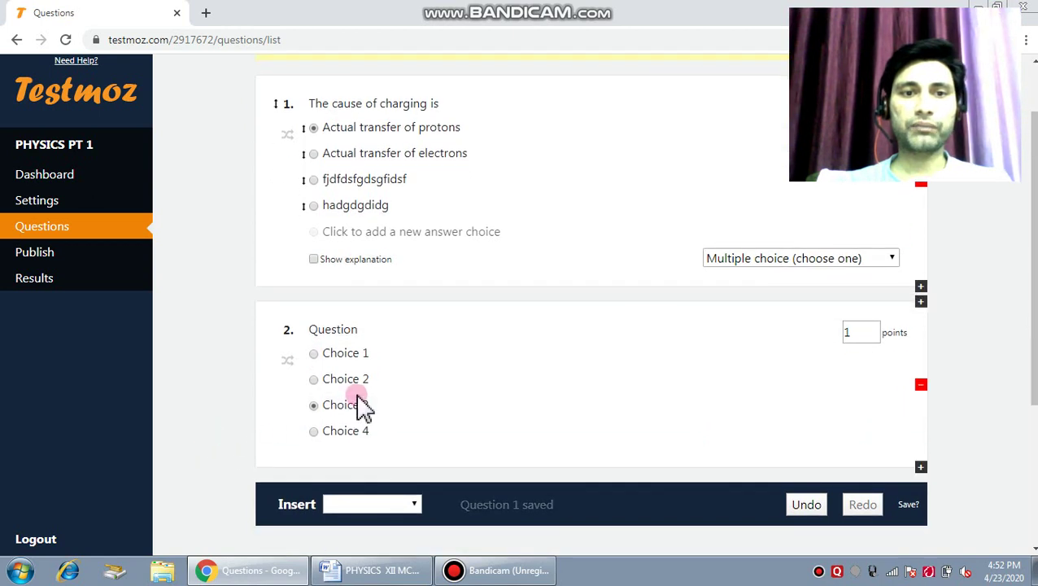
{"action": "left_click", "coordinate": [313, 354]}
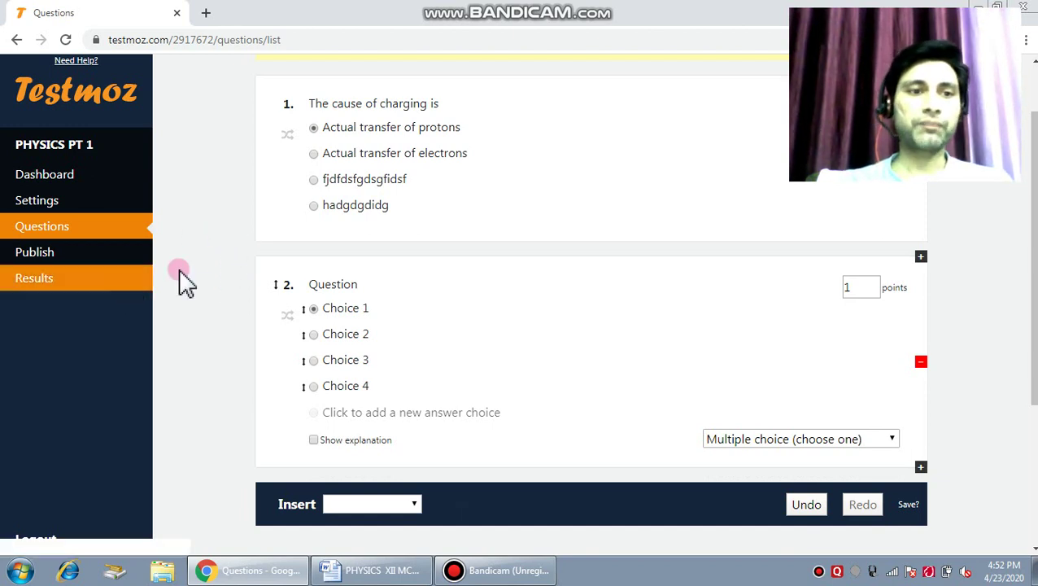
Publish the PHYSICS PT 1 test from its Publish page
{"action": "left_click", "coordinate": [57, 257]}
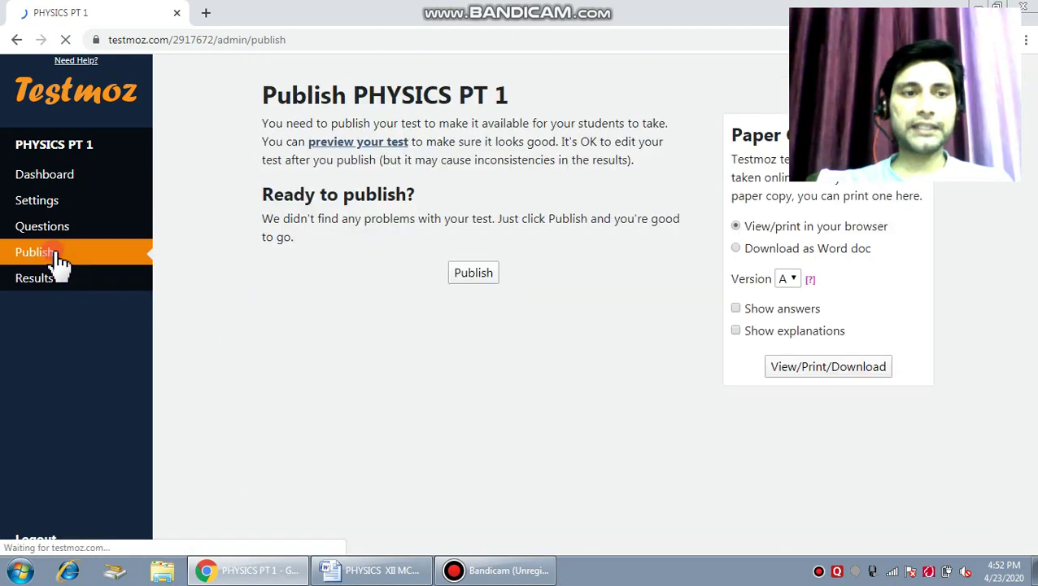
{"action": "left_click", "coordinate": [474, 275]}
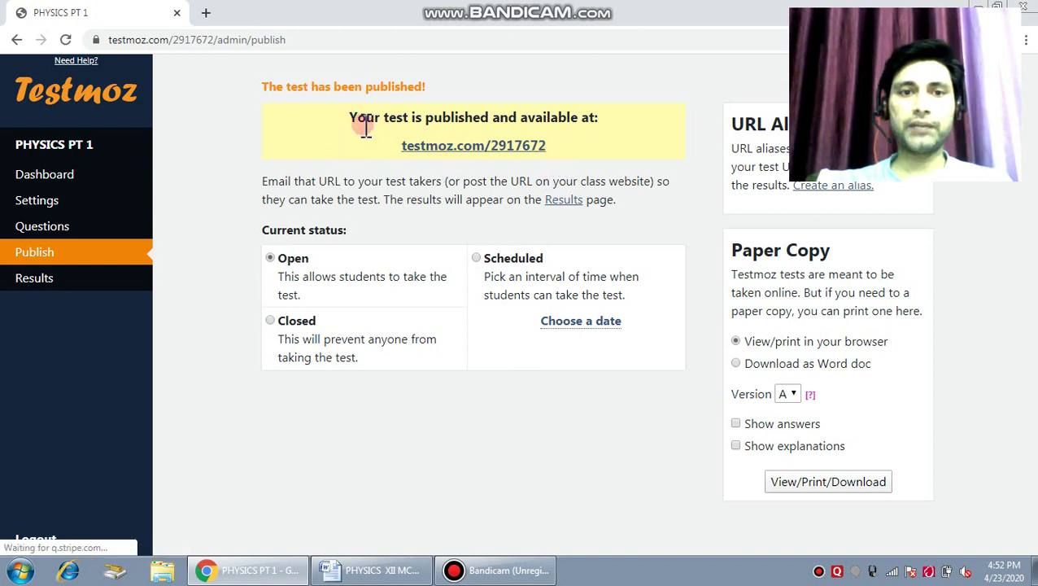
{"action": "scroll", "coordinate": [562, 134], "scroll_direction": "down", "scroll_amount": 1}
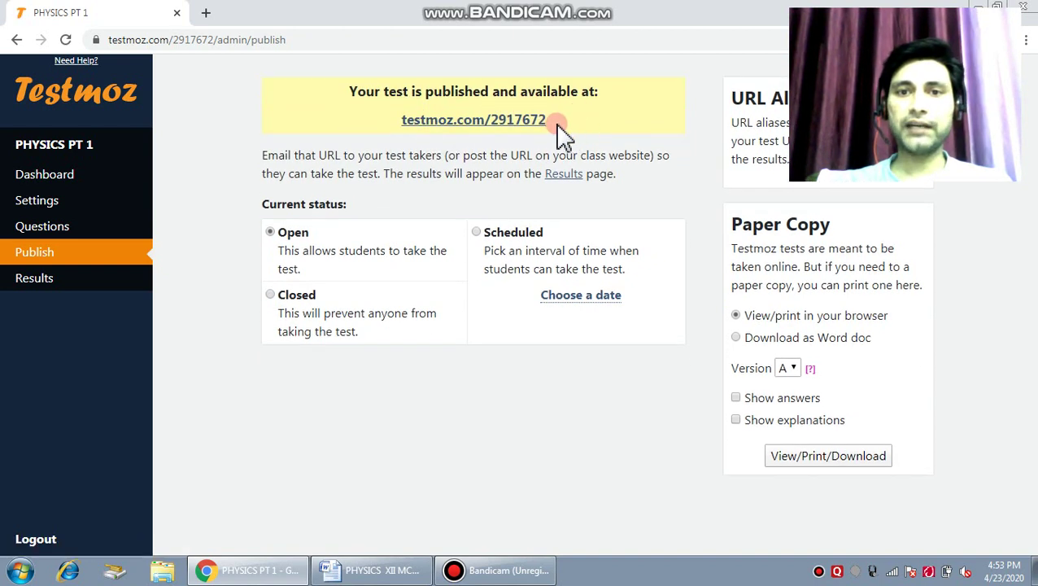
Copy the published link testmoz.com/2917672 and place the cursor beside Q25 in Word
{"action": "left_click_drag", "start_coordinate": [545, 127], "coordinate": [394, 119]}
{"action": "left_click", "coordinate": [426, 417]}
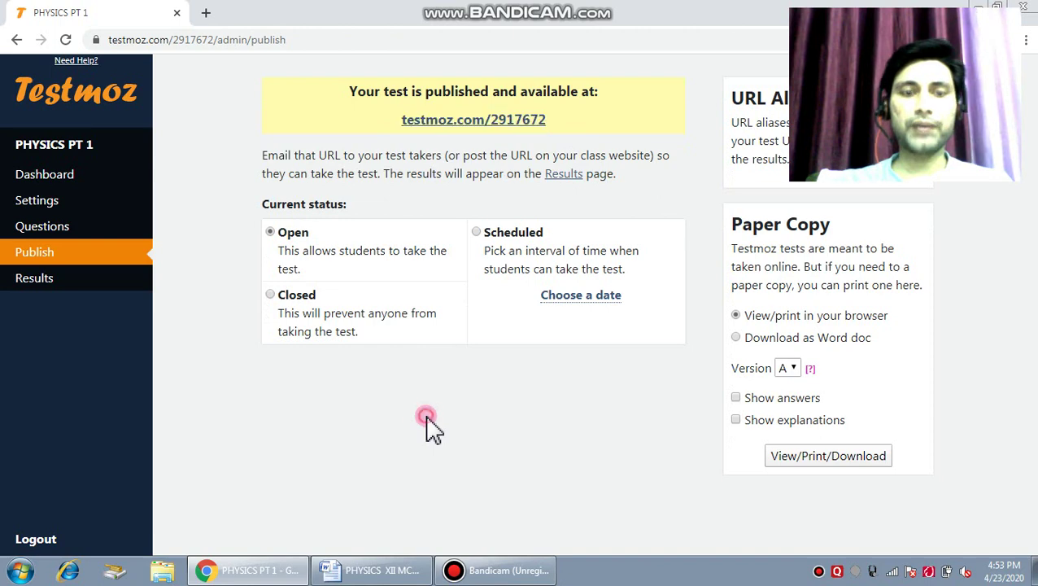
{"action": "left_click_drag", "start_coordinate": [550, 122], "coordinate": [394, 122]}
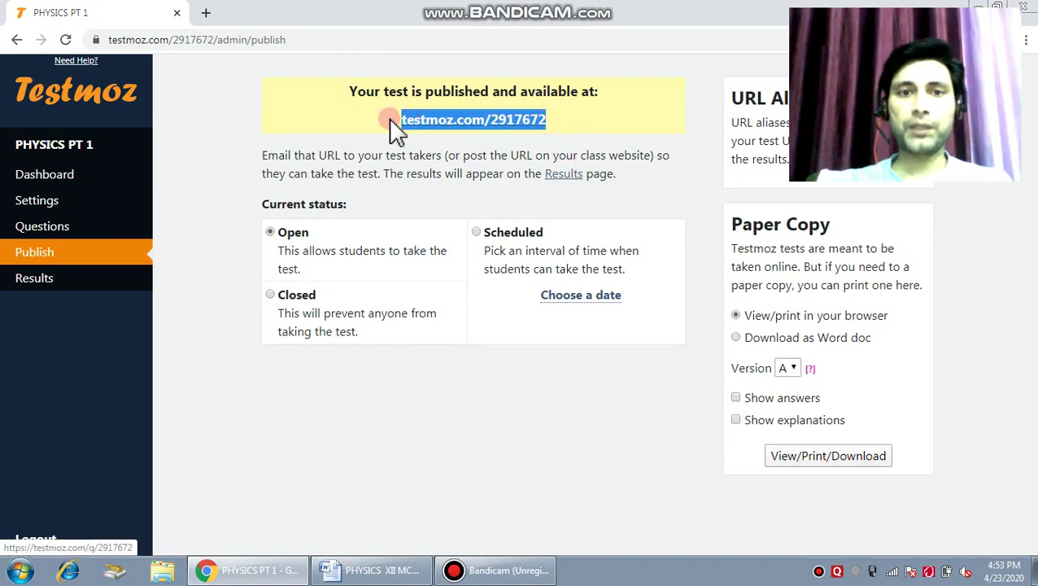
{"action": "left_click", "coordinate": [379, 570]}
{"action": "left_click", "coordinate": [829, 252]}
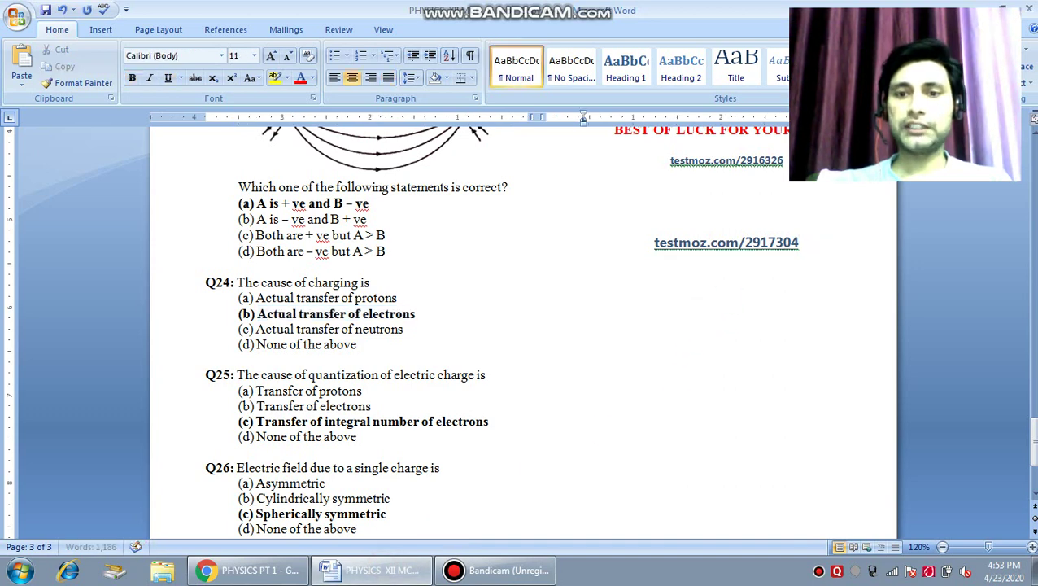
Paste testmoz.com/2917672 beside Q25, delete links 2917304 and 2916326, and save the document
{"action": "key", "text": "ctrl+v"}
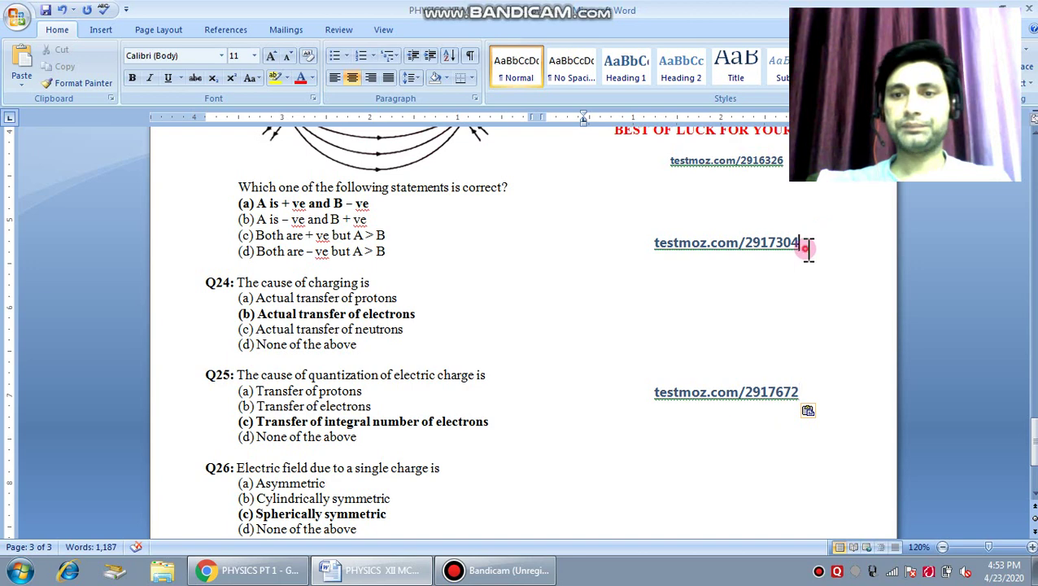
{"action": "left_click_drag", "start_coordinate": [808, 249], "coordinate": [647, 243]}
{"action": "key", "text": "Delete"}
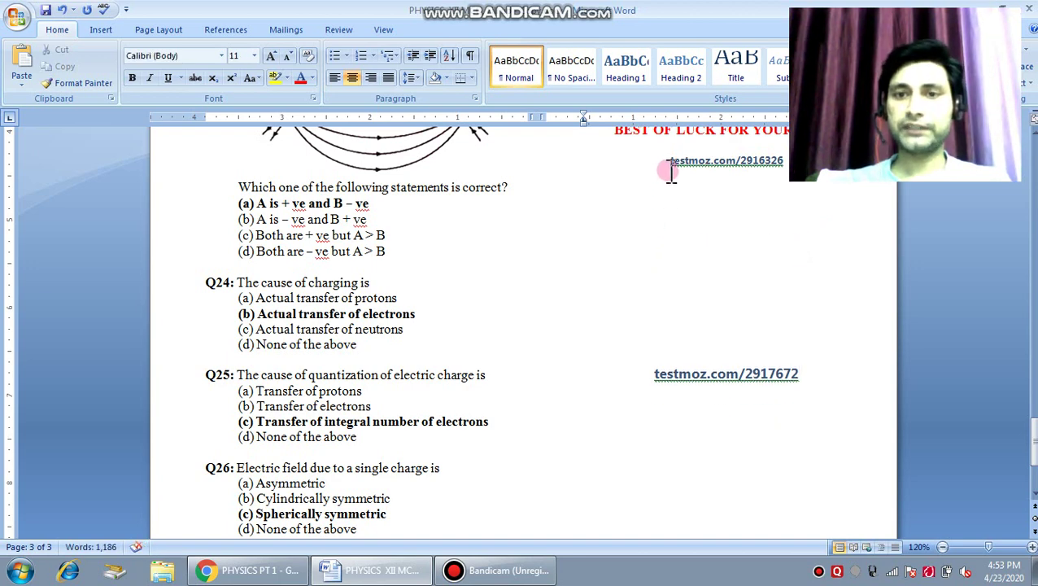
{"action": "left_click_drag", "start_coordinate": [668, 161], "coordinate": [783, 163]}
{"action": "key", "text": "Delete"}
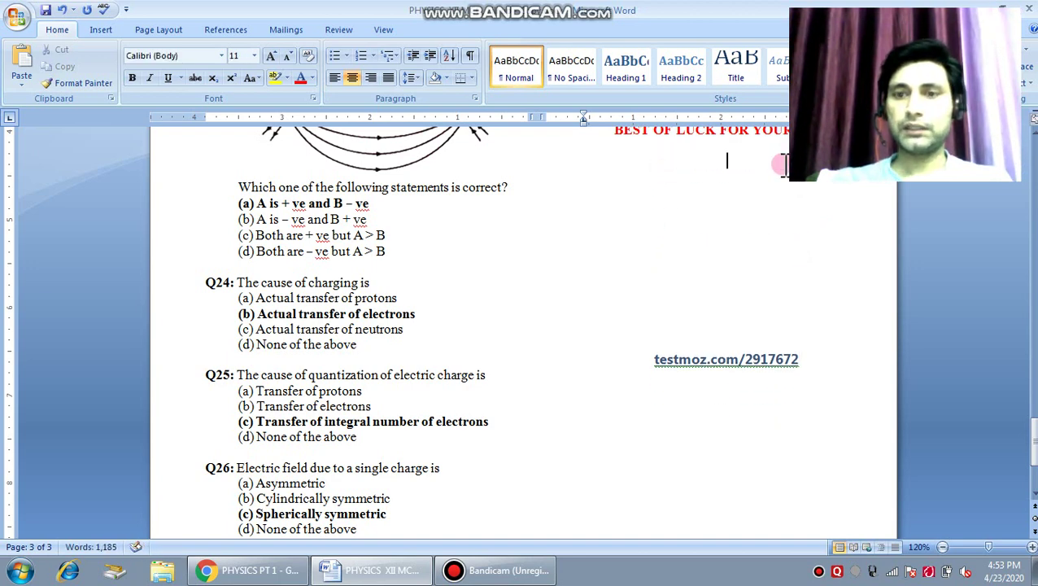
{"action": "key", "text": "ctrl+s"}
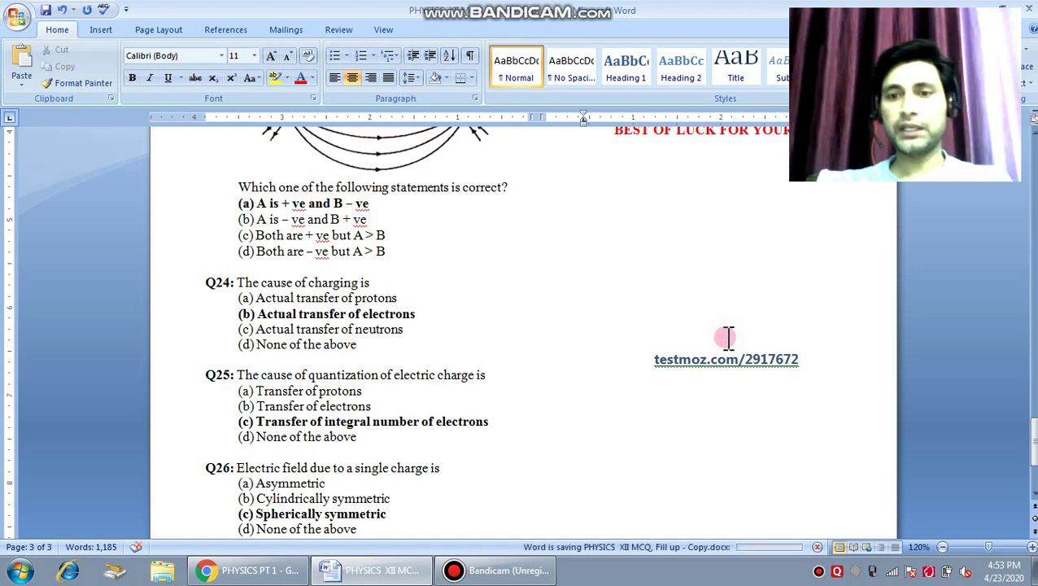
{"action": "left_click", "coordinate": [262, 570]}
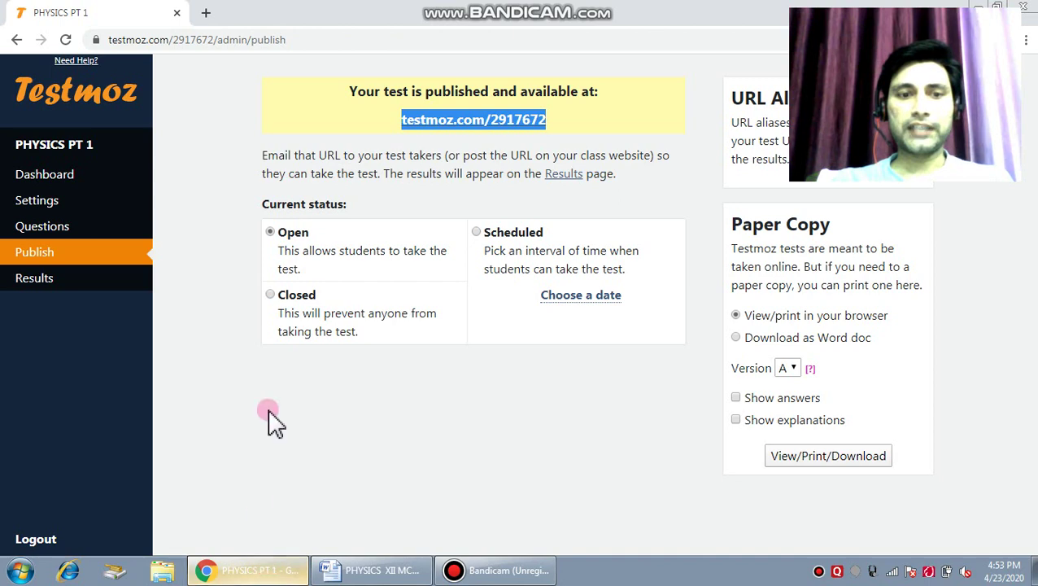
In Settings, set a 20-minute time limit and 2 allowed attempts under Access Control
{"action": "left_click", "coordinate": [84, 204]}
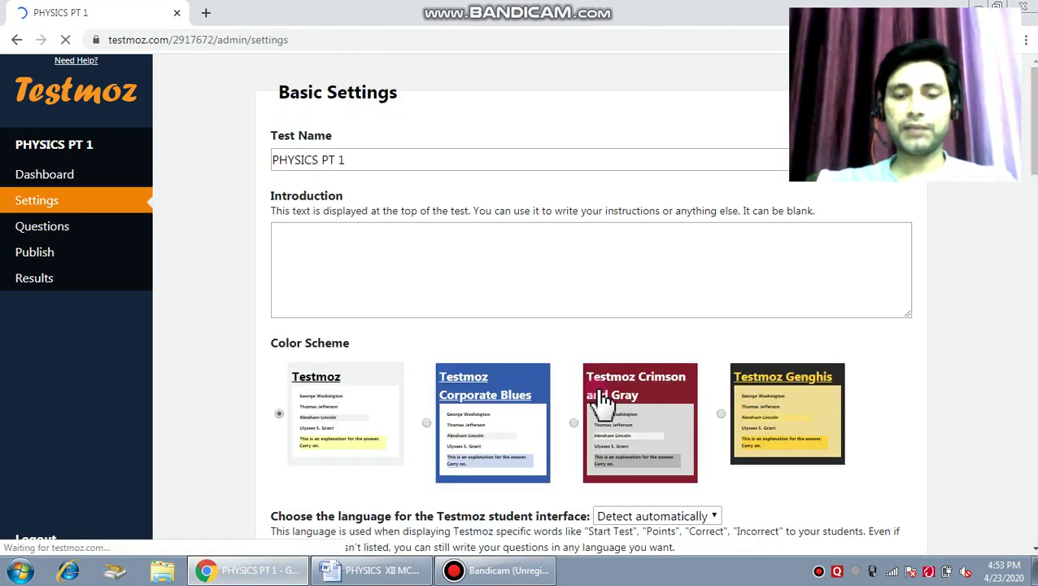
{"action": "scroll", "coordinate": [881, 335], "scroll_direction": "down", "scroll_amount": 3}
{"action": "scroll", "coordinate": [882, 336], "scroll_direction": "up", "scroll_amount": 3}
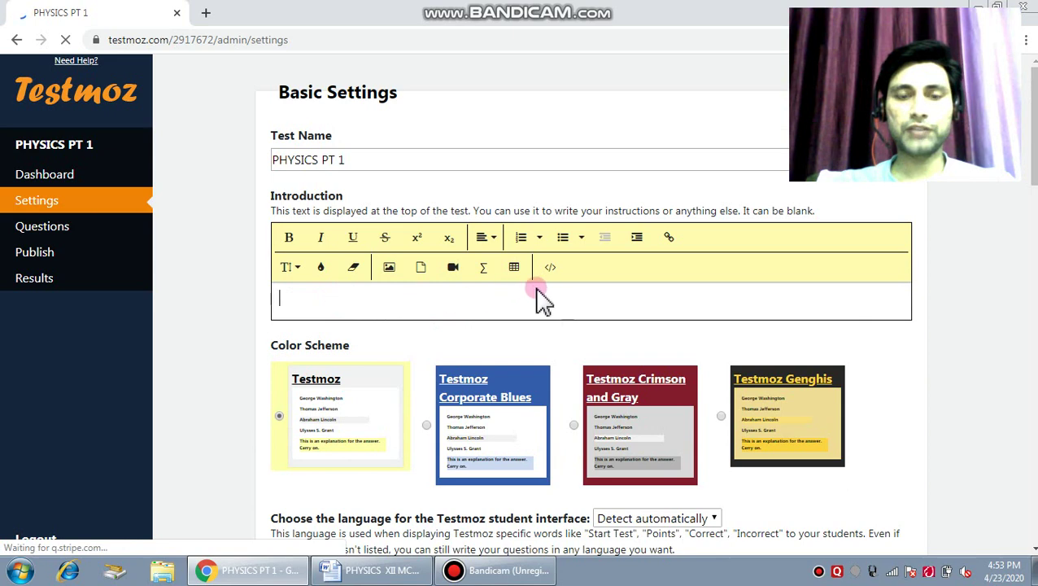
{"action": "left_click", "coordinate": [297, 305]}
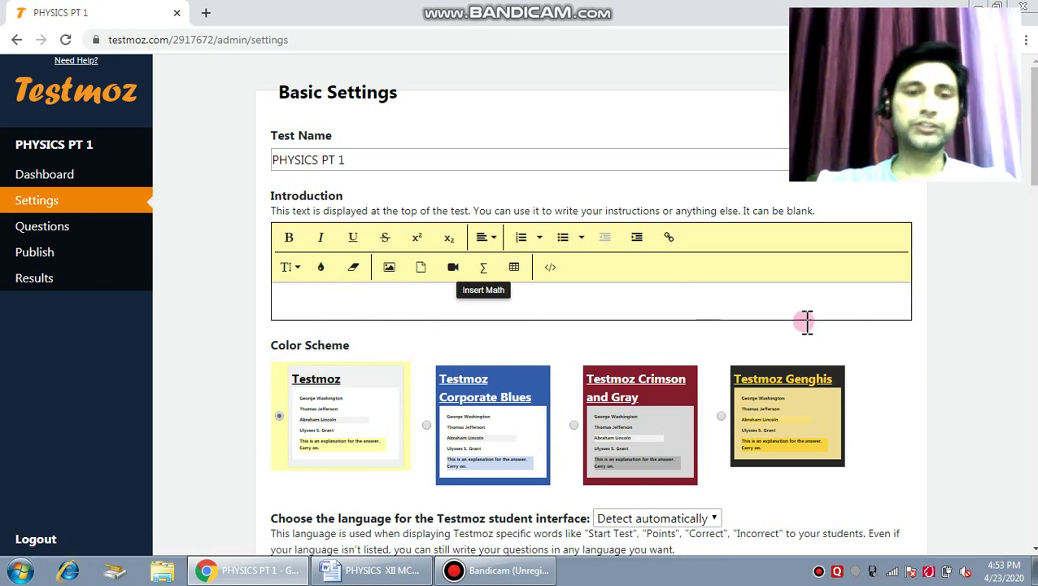
{"action": "middle_click", "coordinate": [958, 410]}
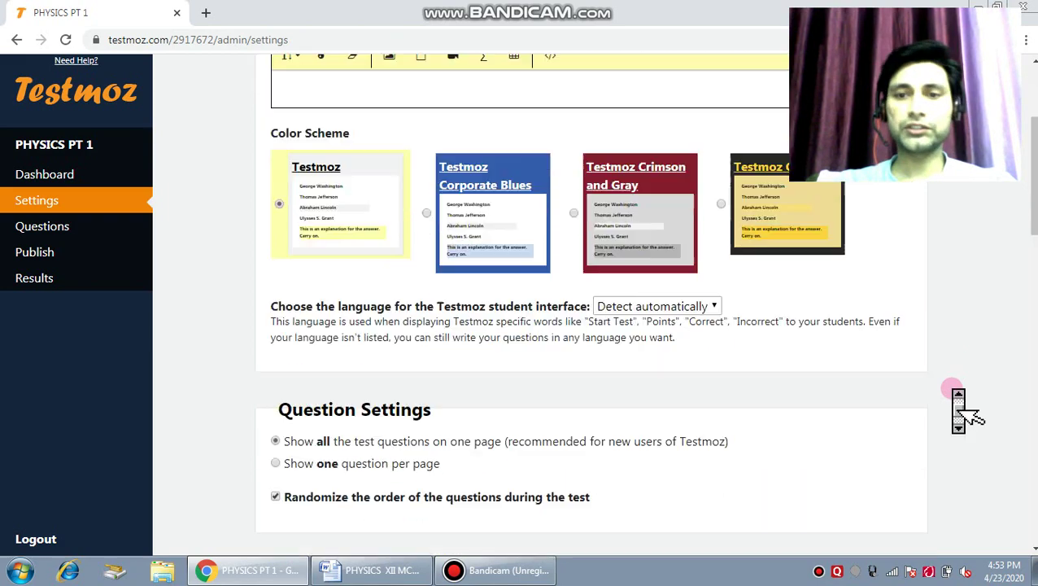
{"action": "middle_click", "coordinate": [959, 406]}
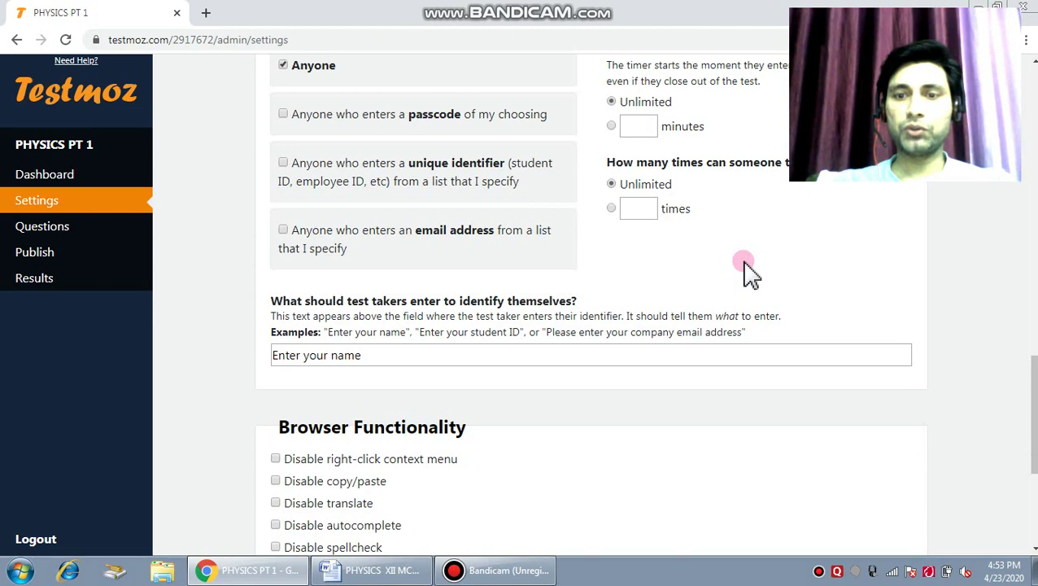
{"action": "scroll", "coordinate": [747, 272], "scroll_direction": "up", "scroll_amount": 2}
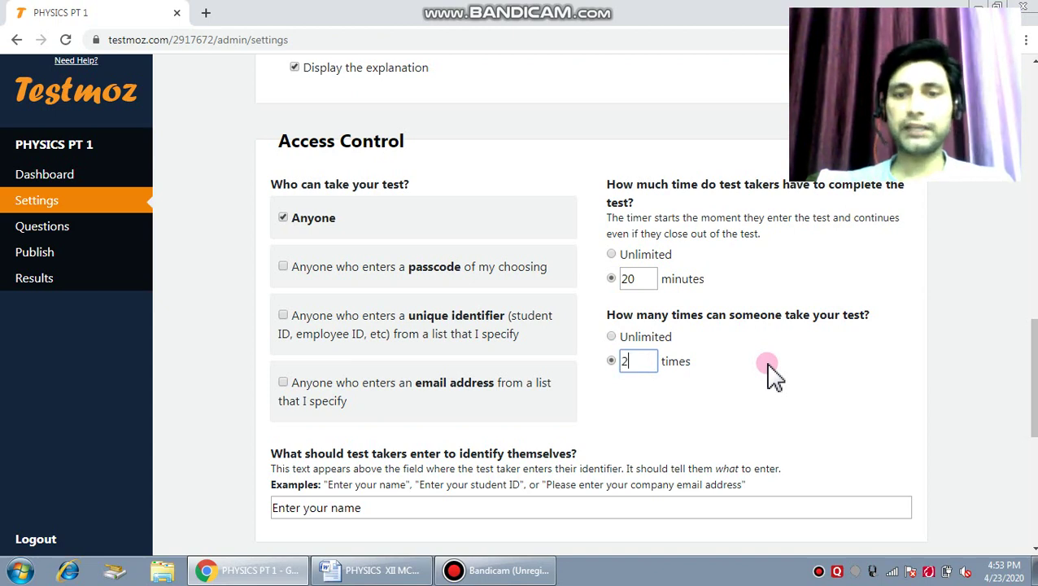
{"action": "middle_click", "coordinate": [186, 268]}
{"action": "scroll", "coordinate": [187, 275], "scroll_direction": "up", "scroll_amount": 10}
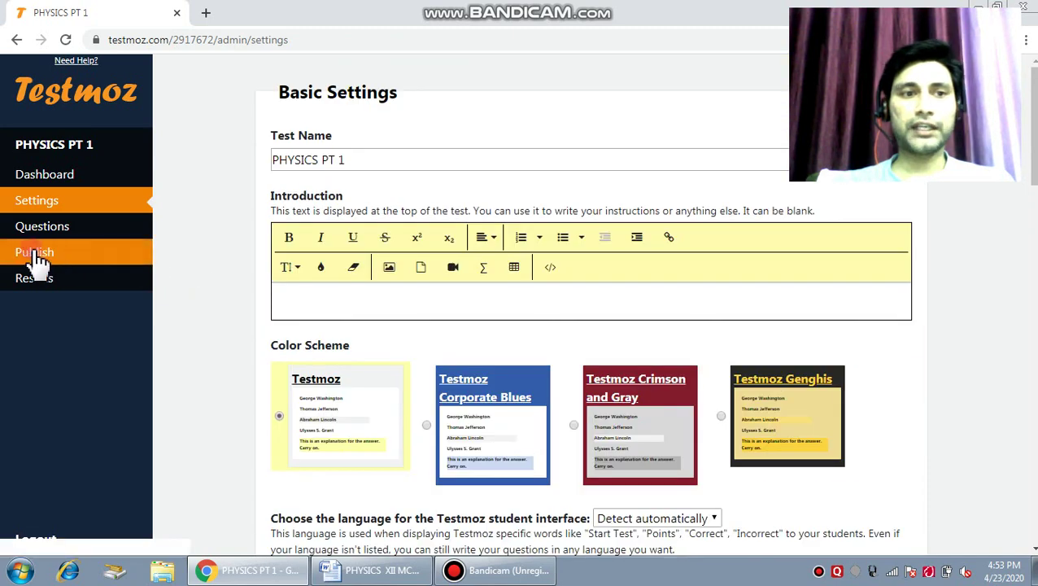
Confirm the Publish page shows testmoz.com/2917672 as Open, then start a new Chrome tab
{"action": "left_click", "coordinate": [34, 259]}
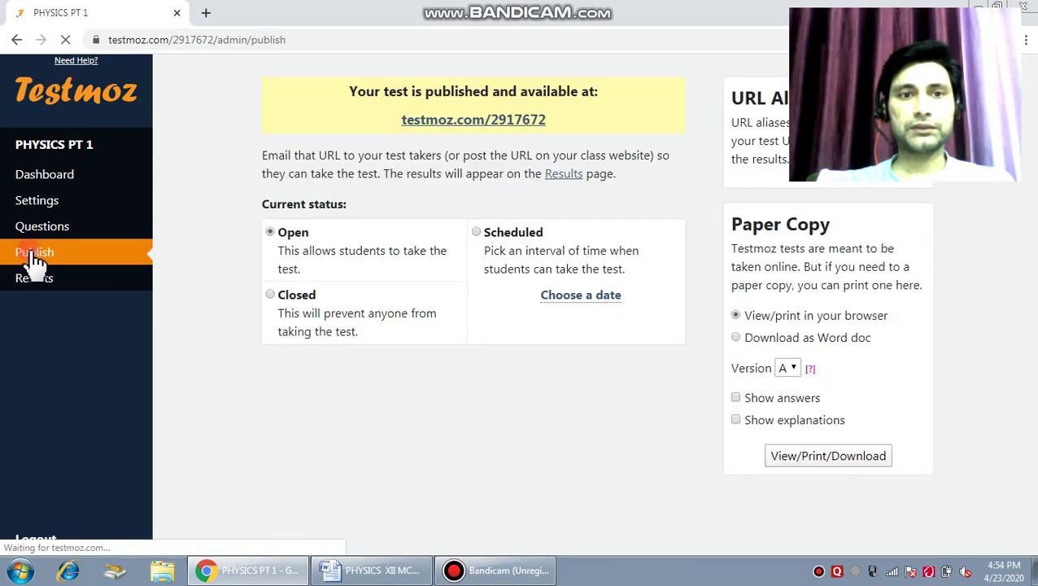
{"action": "left_click", "coordinate": [297, 333]}
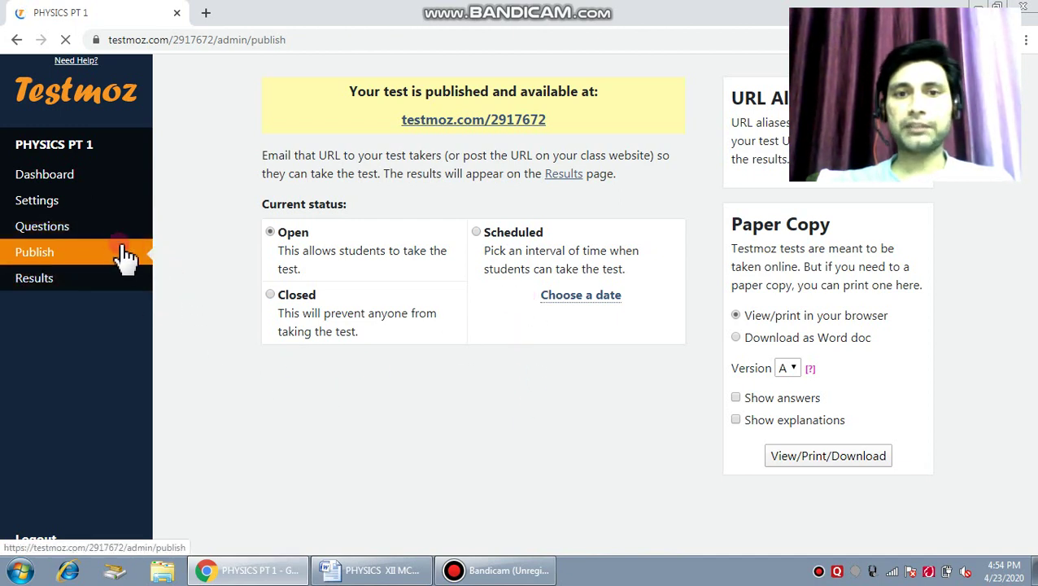
{"action": "left_click", "coordinate": [84, 230]}
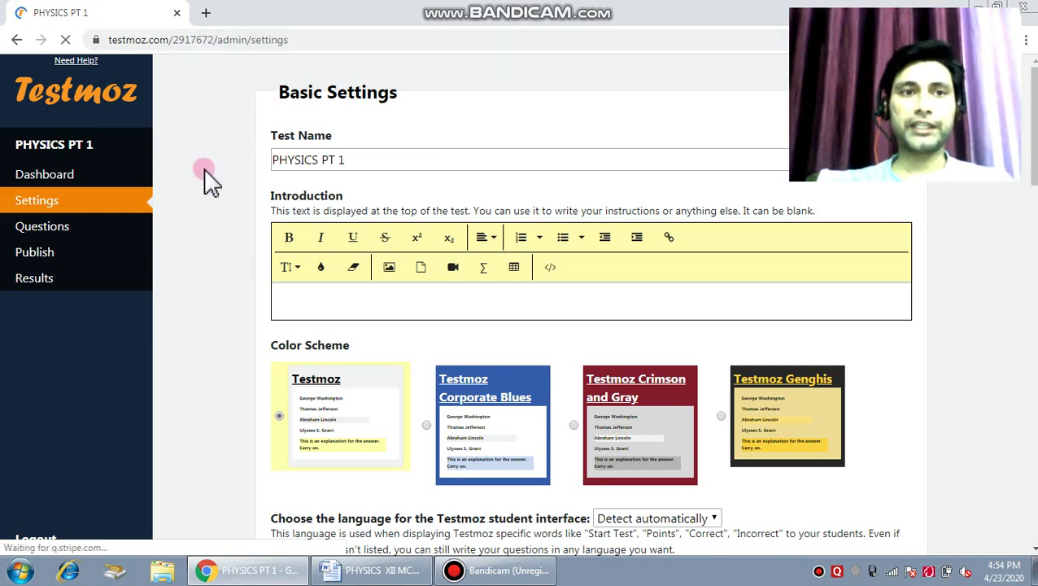
{"action": "left_click", "coordinate": [204, 14]}
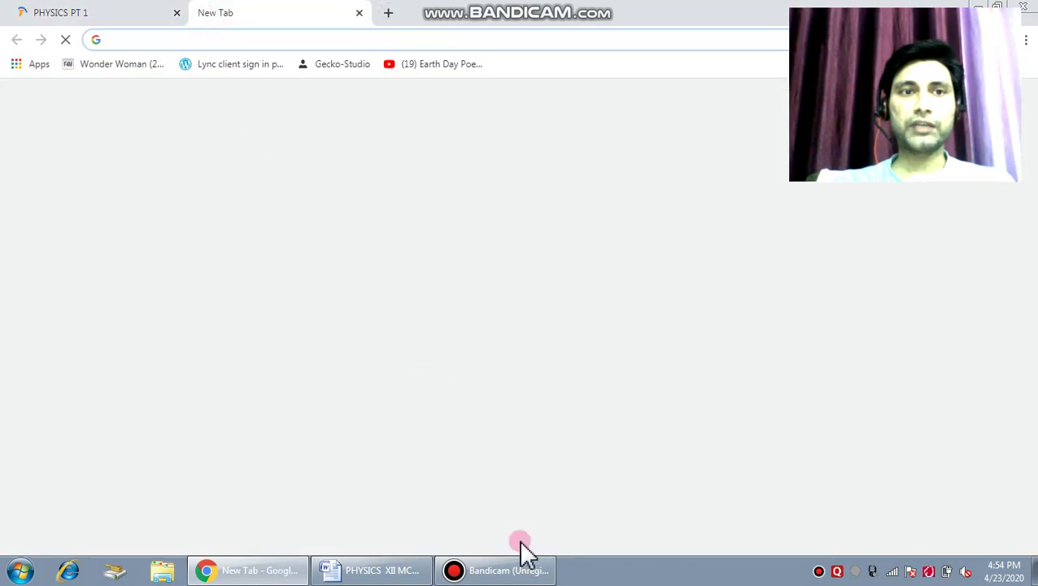
Copy testmoz.com/2917672 from the Word document and load it in the new tab
{"action": "left_click", "coordinate": [257, 574]}
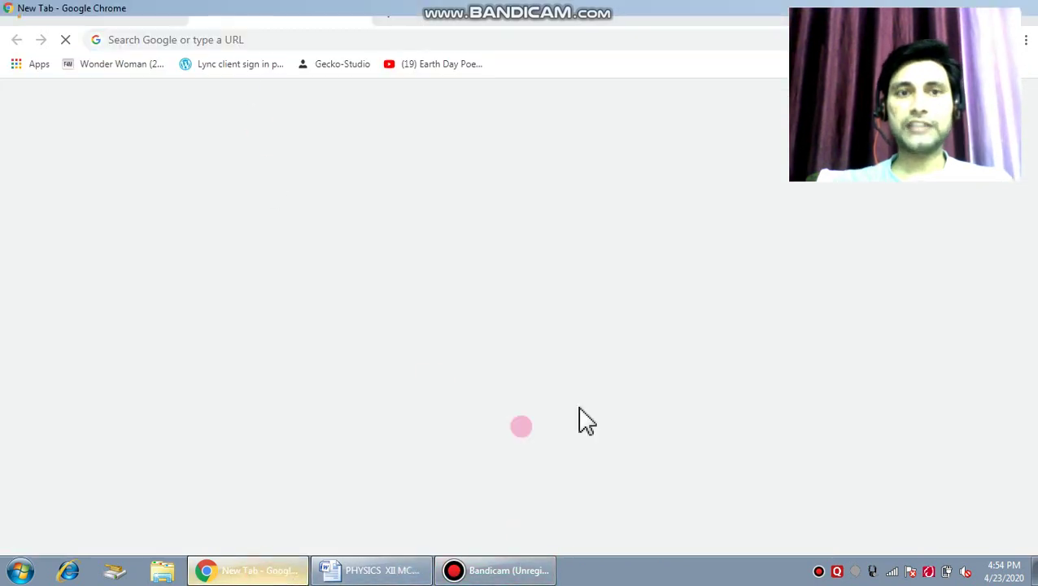
{"action": "left_click_drag", "start_coordinate": [805, 364], "coordinate": [653, 363]}
{"action": "key", "text": "ctrl+c"}
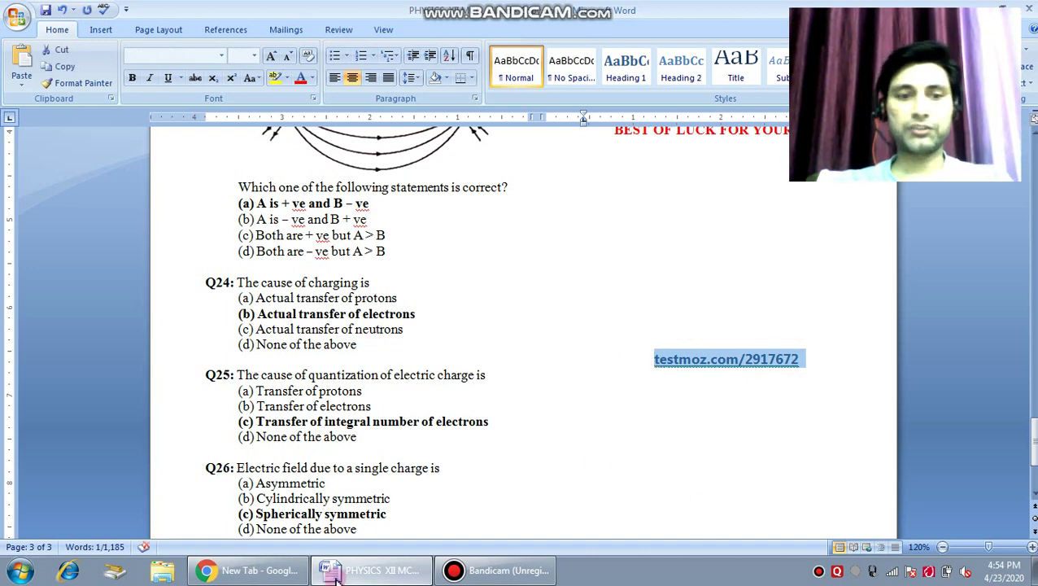
{"action": "left_click", "coordinate": [248, 569]}
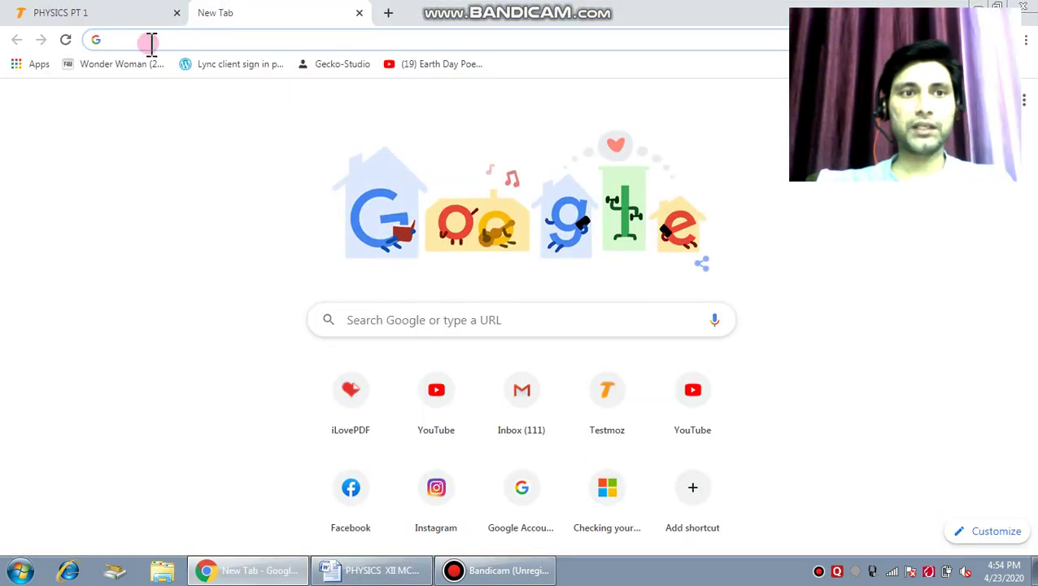
{"action": "key", "text": "ctrl+v"}
{"action": "key", "text": "Return"}
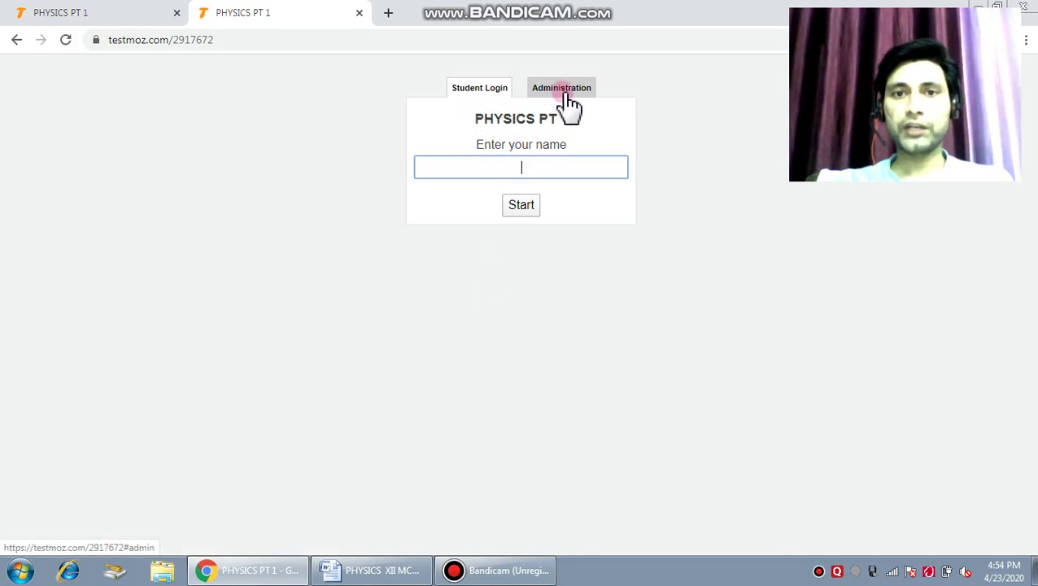
Enter a student name and start the PHYSICS PT 1 test
{"action": "left_click", "coordinate": [505, 167]}
{"action": "left_click", "coordinate": [521, 207]}
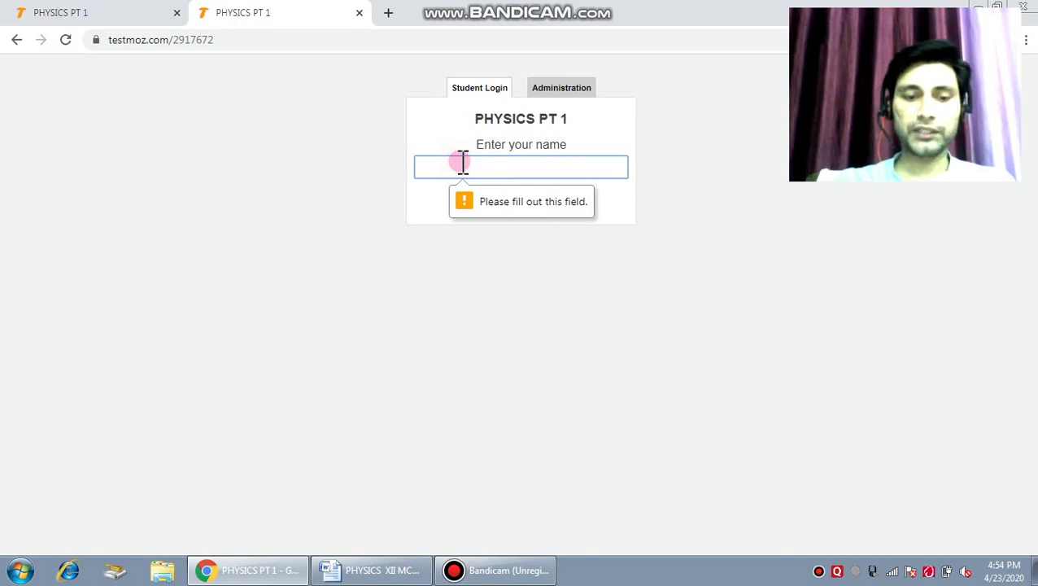
{"action": "type", "text": "anmol"}
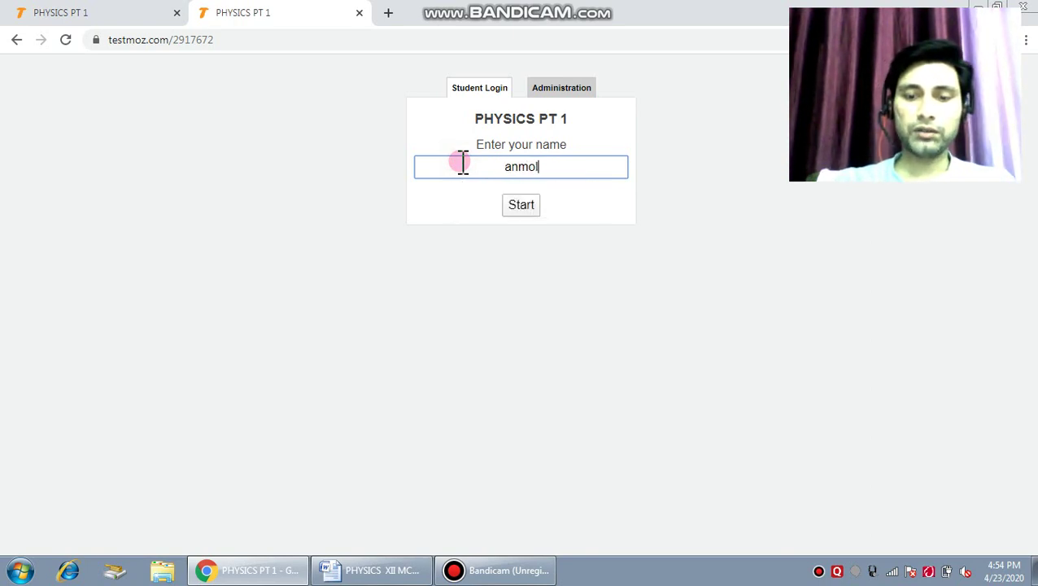
{"action": "left_click", "coordinate": [522, 206]}
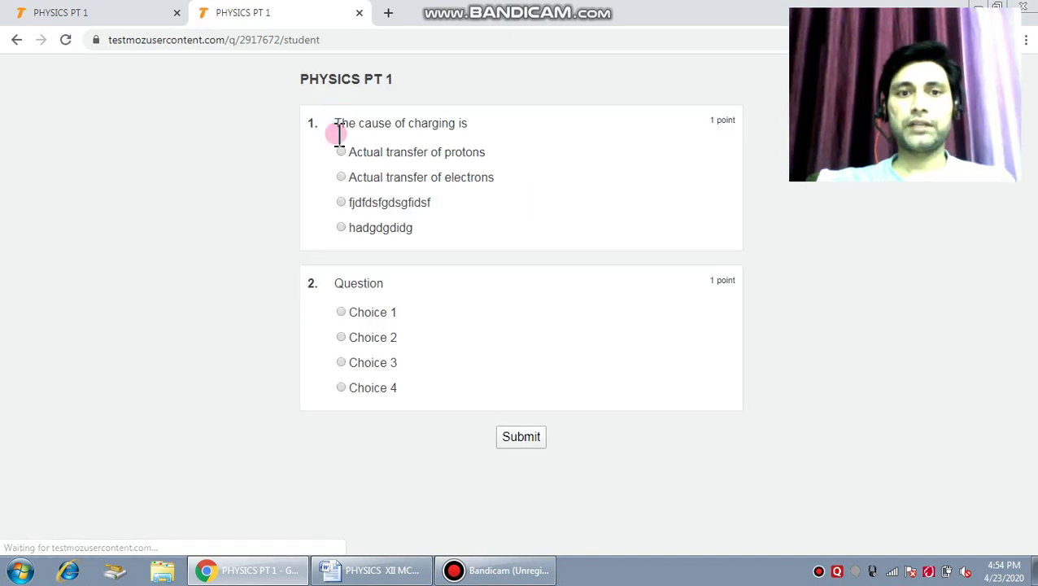
Answer 'Actual transfer of electrons' and 'Choice 1', submit, and check the 50% (1/2) score
{"action": "left_click", "coordinate": [341, 153]}
{"action": "left_click", "coordinate": [341, 177]}
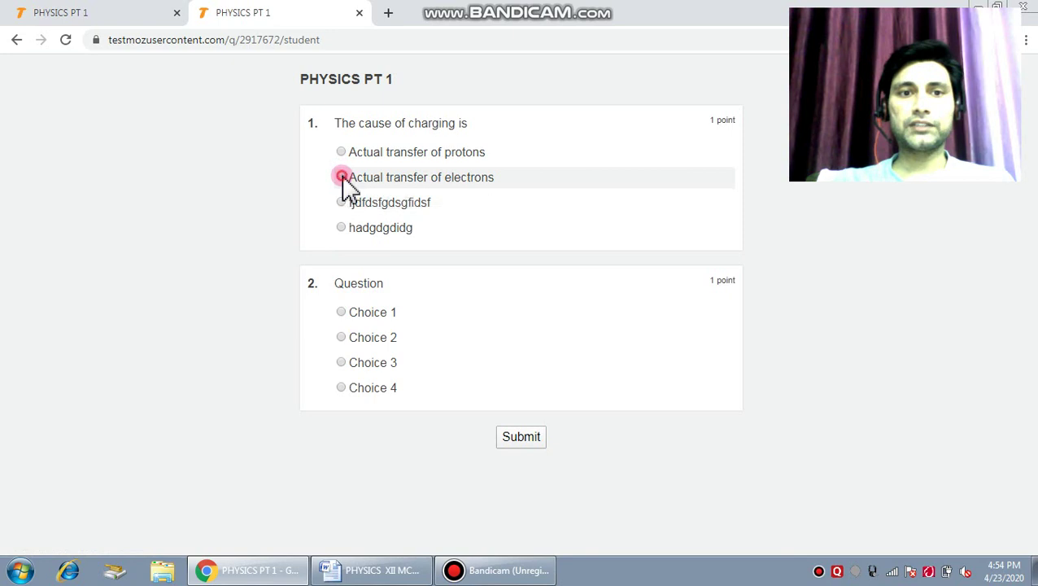
{"action": "left_click", "coordinate": [341, 313]}
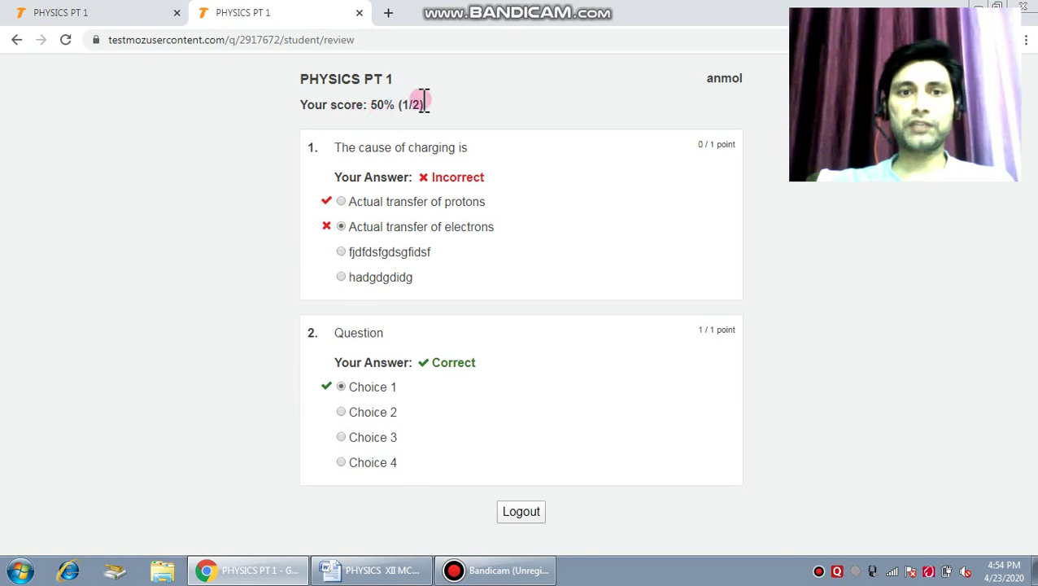
{"action": "left_click_drag", "start_coordinate": [433, 106], "coordinate": [317, 102]}
{"action": "left_click", "coordinate": [494, 89]}
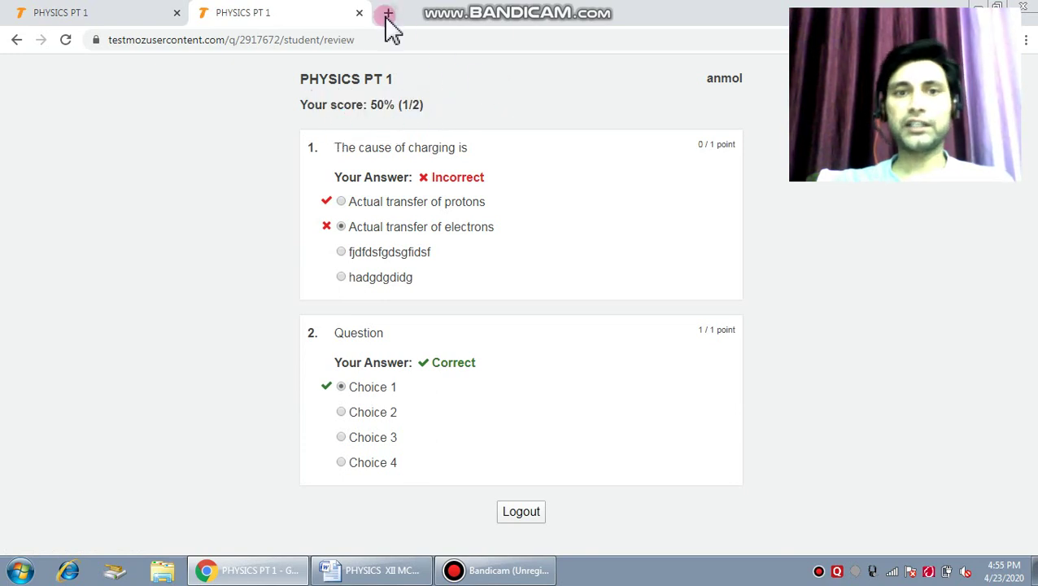
Load the copied test link testmoz.com/2917672 in a new third tab
{"action": "left_click", "coordinate": [389, 15]}
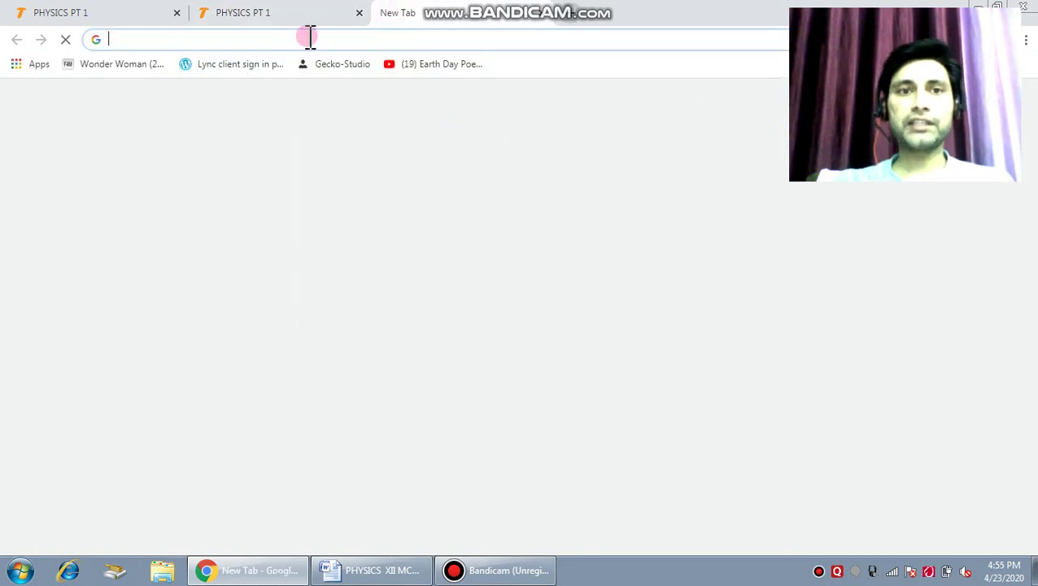
{"action": "key", "text": "ctrl+v"}
{"action": "left_click", "coordinate": [218, 66]}
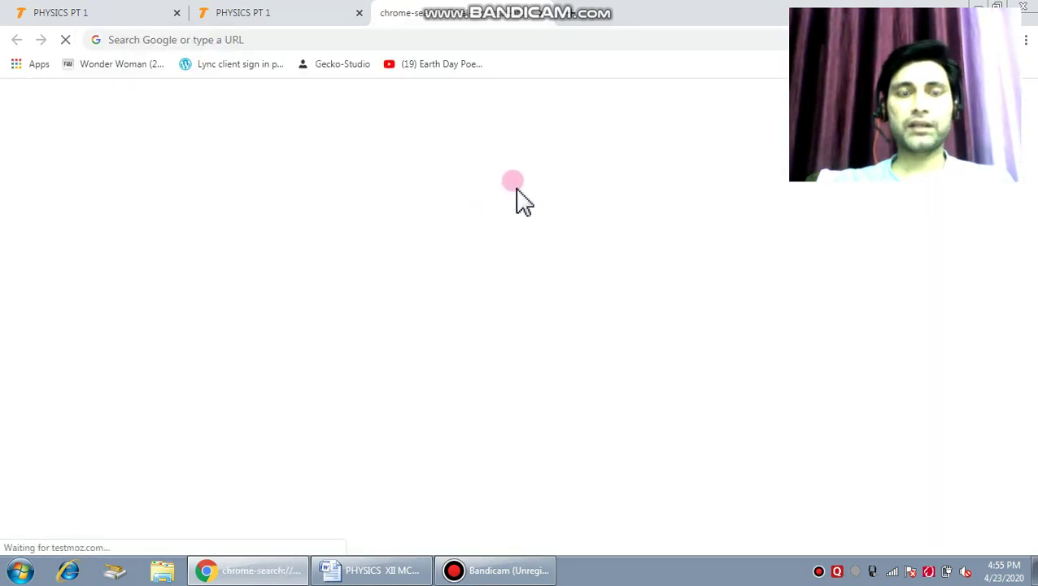
Glance at the review and admin tabs and the Word document, then return to the third tab
{"action": "left_click", "coordinate": [254, 12]}
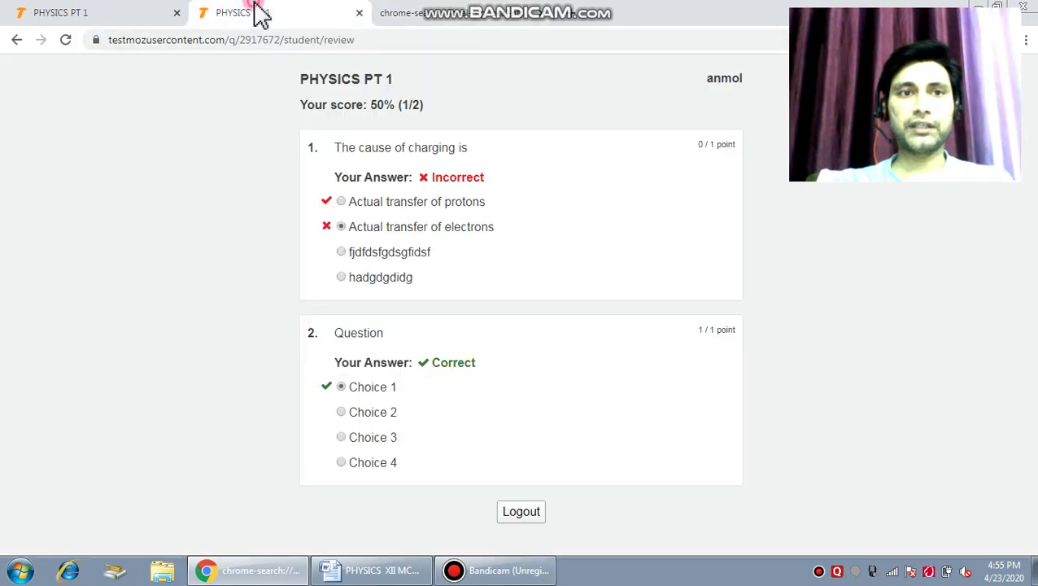
{"action": "left_click", "coordinate": [48, 12]}
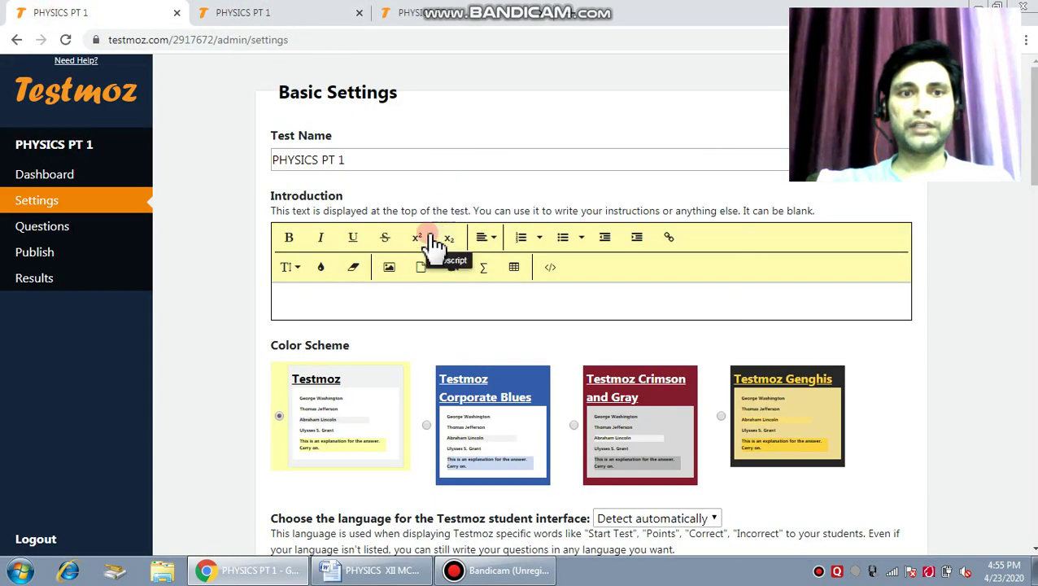
{"action": "left_click", "coordinate": [389, 570]}
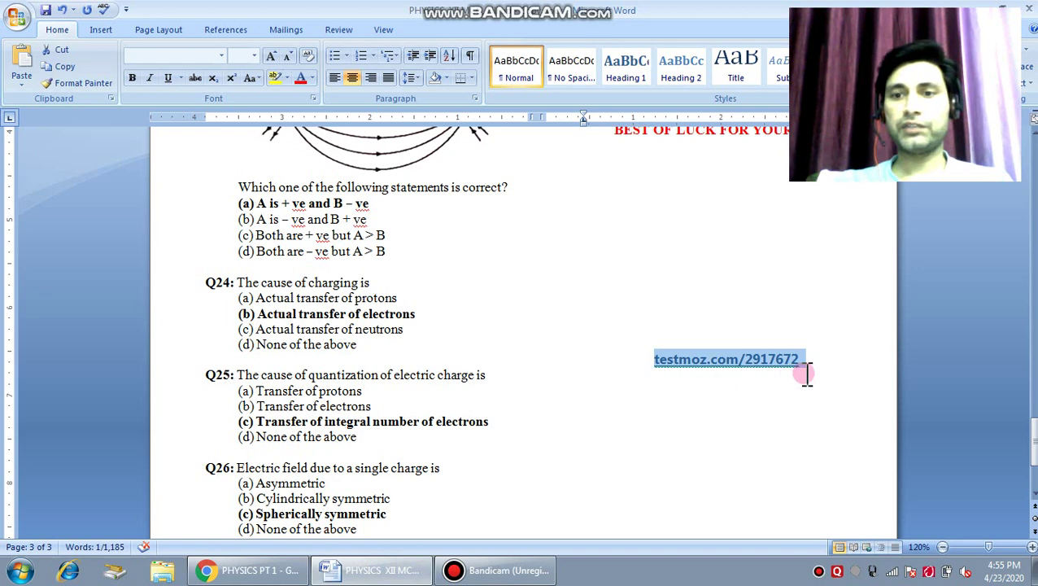
{"action": "left_click", "coordinate": [261, 569]}
{"action": "left_click", "coordinate": [394, 13]}
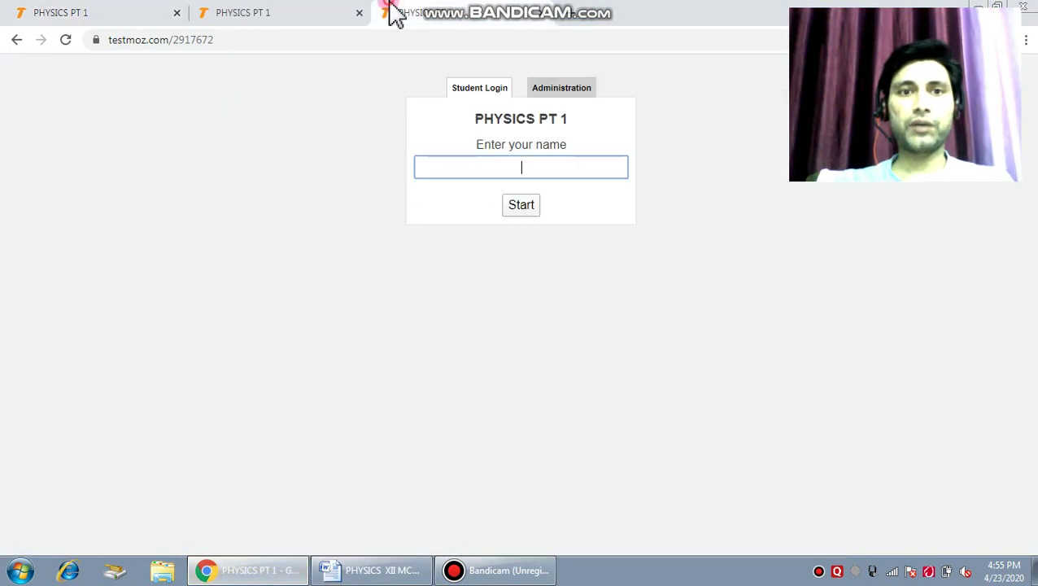
Reload the login page, start a second attempt under a new student name, then open Administration login
{"action": "left_click", "coordinate": [252, 40]}
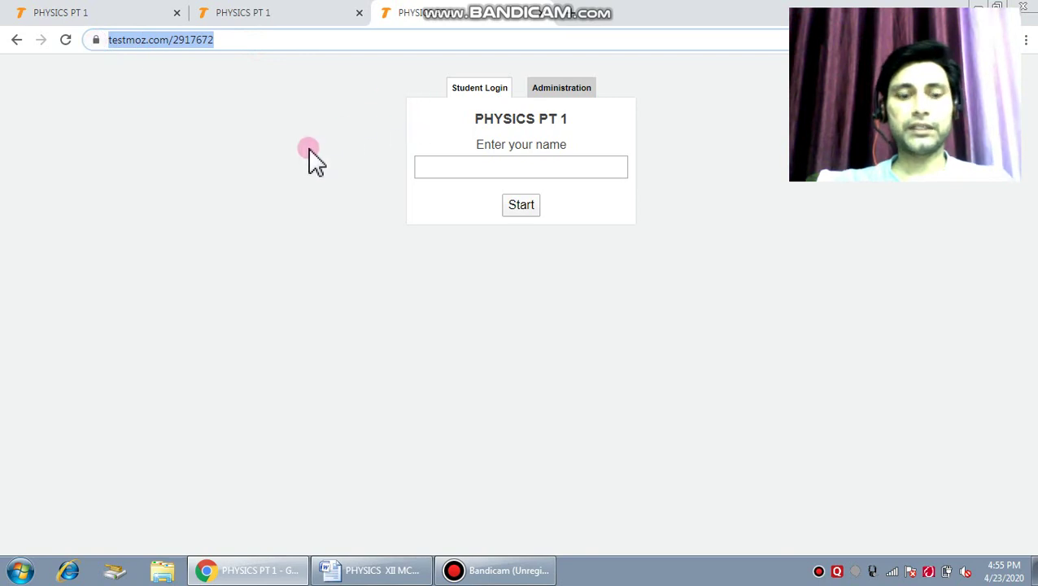
{"action": "key", "text": "ctrl+v"}
{"action": "key", "text": "Return"}
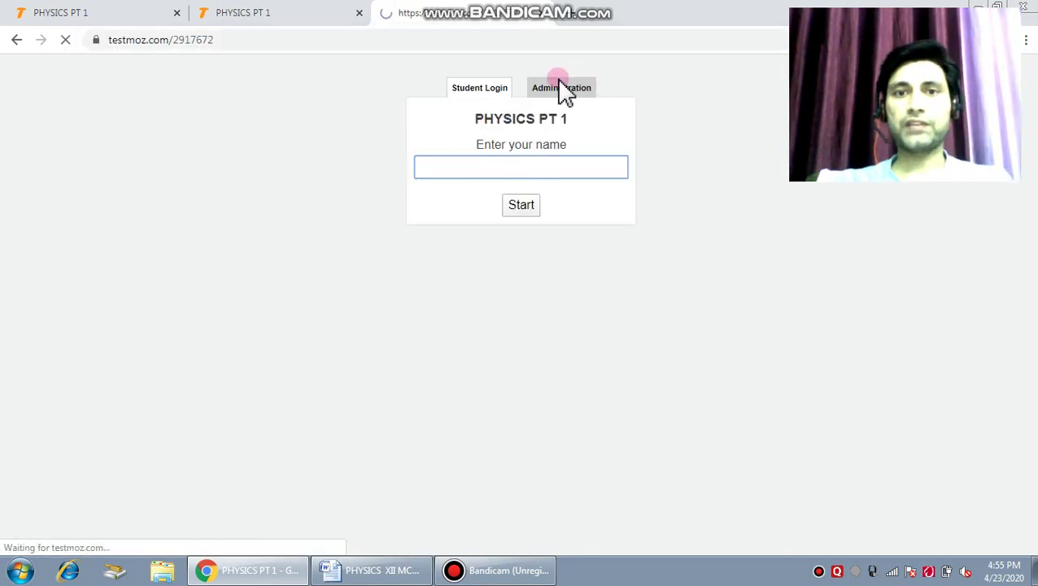
{"action": "left_click", "coordinate": [505, 173]}
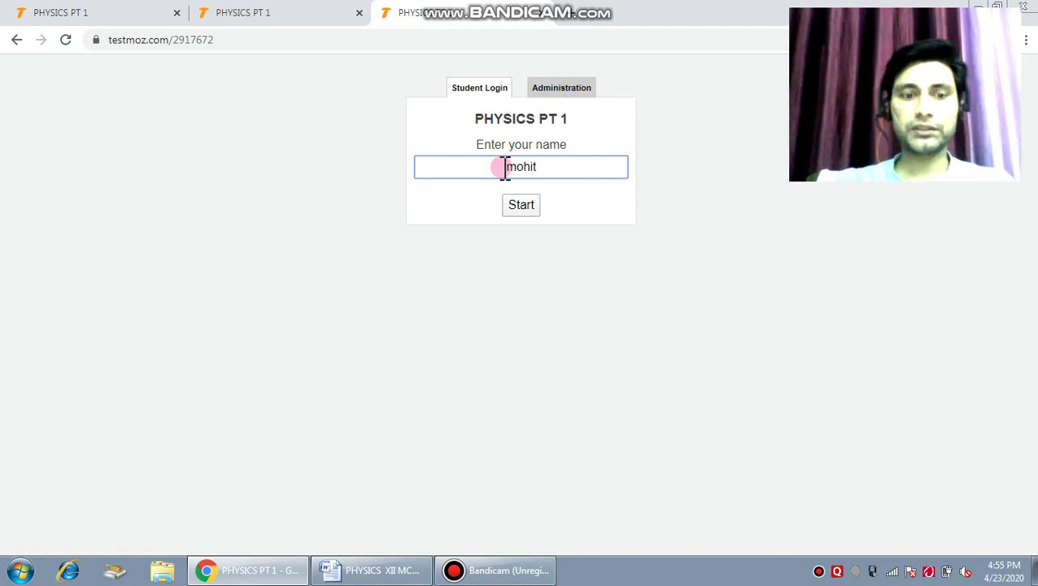
{"action": "left_click", "coordinate": [521, 205]}
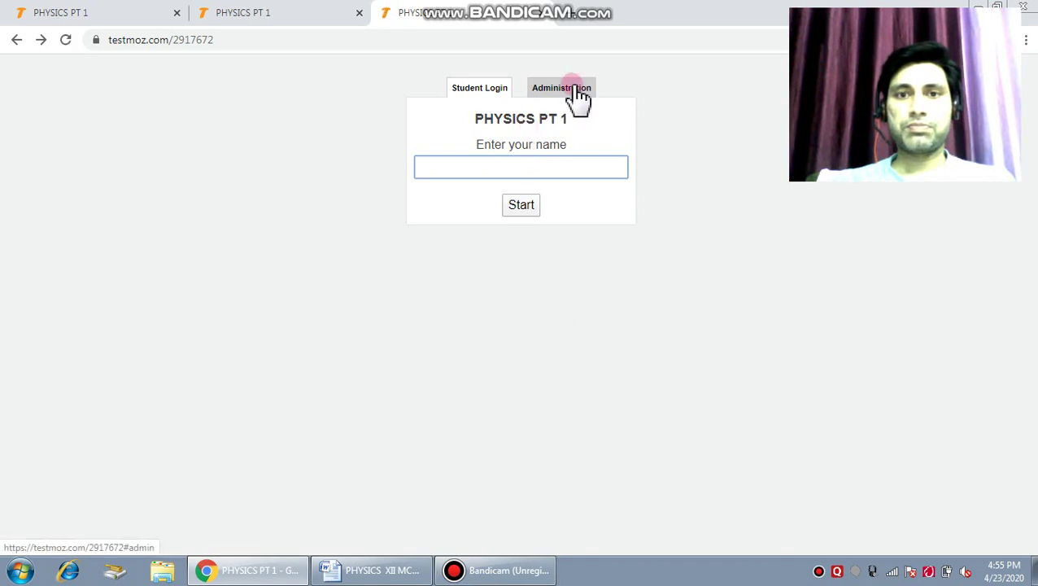
{"action": "left_click", "coordinate": [574, 88]}
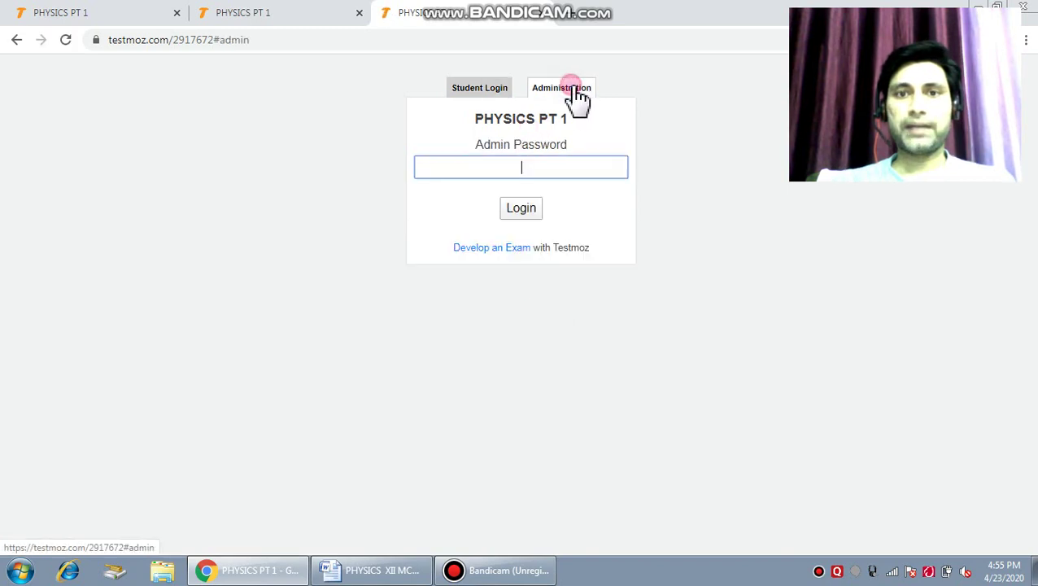
Log in with the admin password and open the PHYSICS PT 1 Results page
{"action": "left_click", "coordinate": [522, 167]}
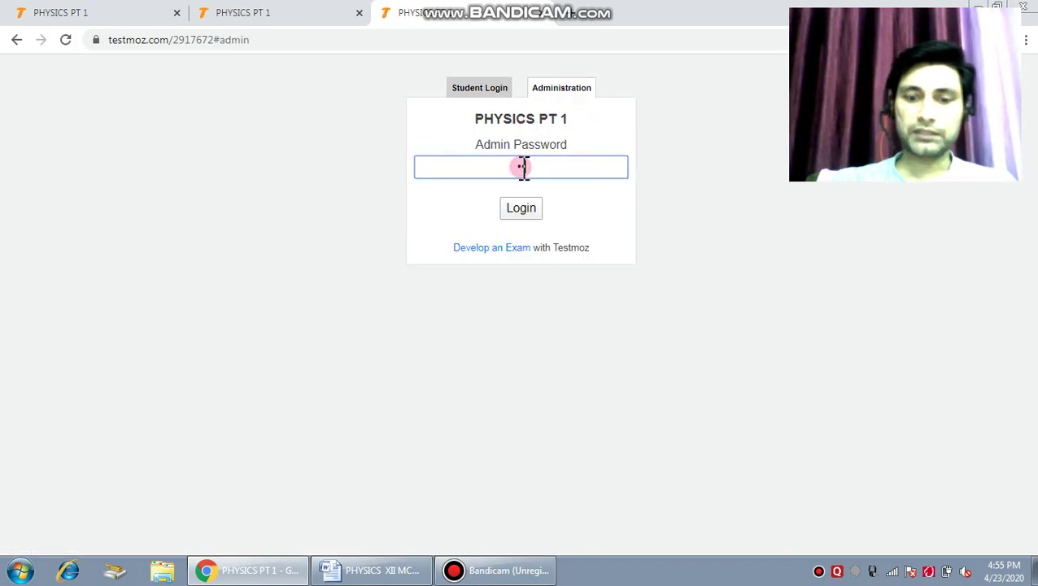
{"action": "key", "text": "Return"}
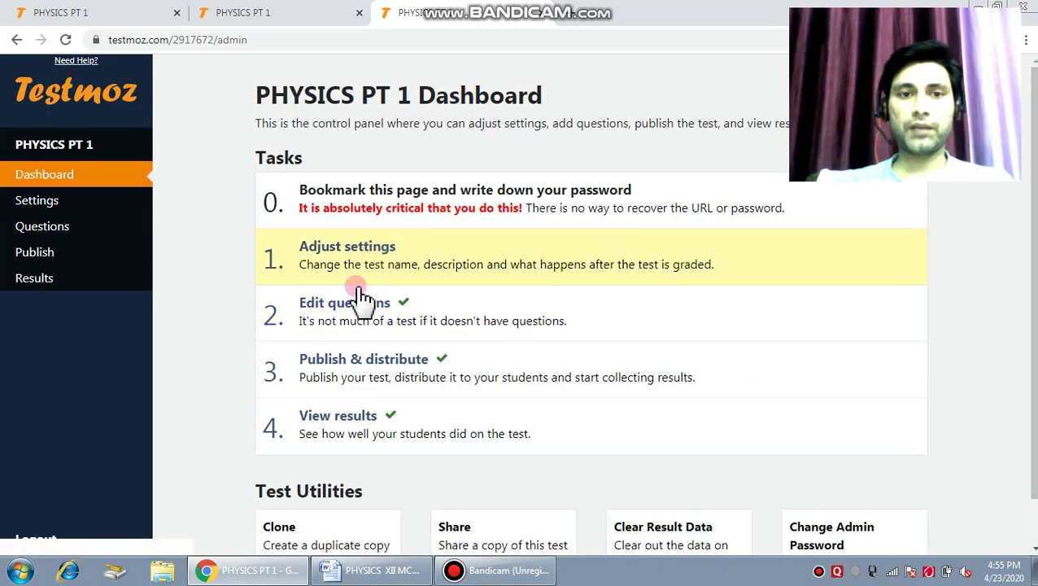
{"action": "left_click", "coordinate": [35, 280]}
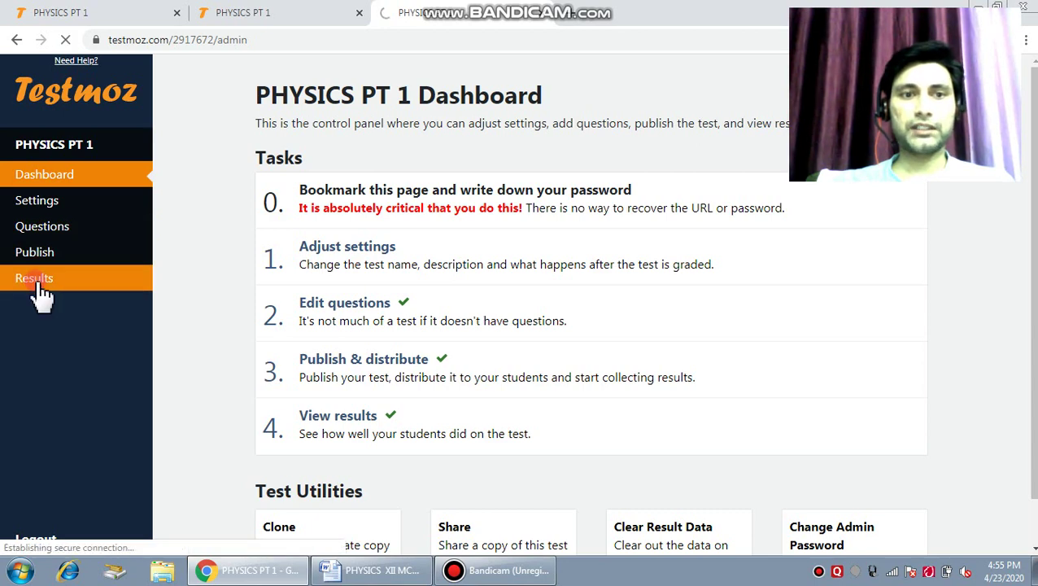